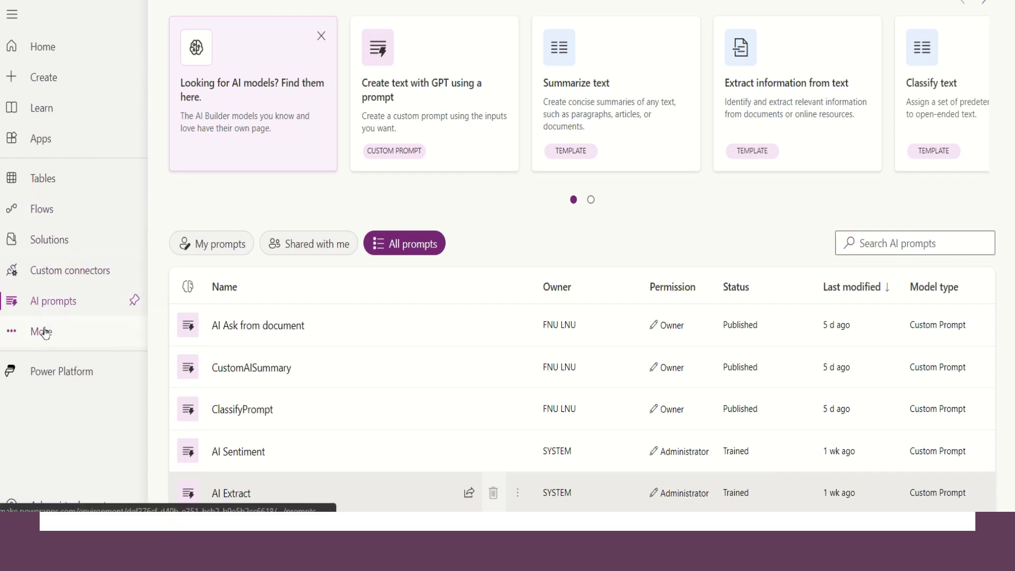
Step: Glance at the extra navigation items panel and dismiss it
left_click(44, 332)
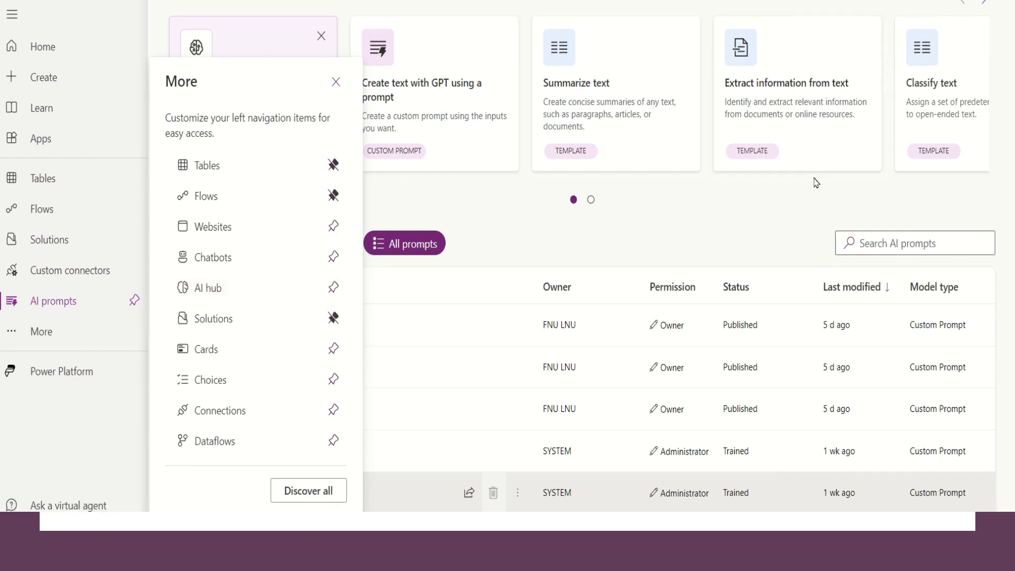
left_click(781, 211)
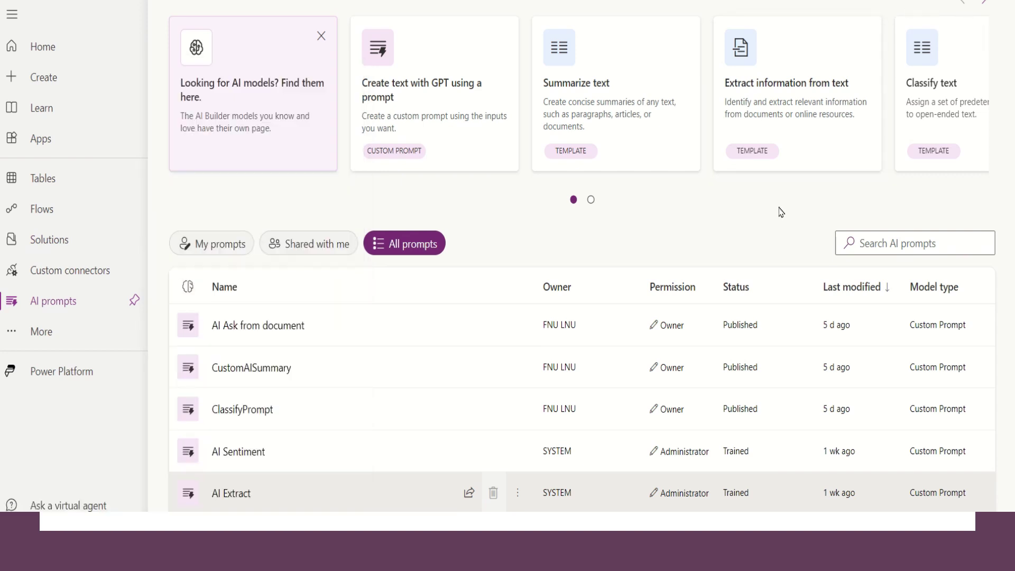
Step: Start a custom prompt from the 'Extract information from text' template and review its text
left_click(775, 83)
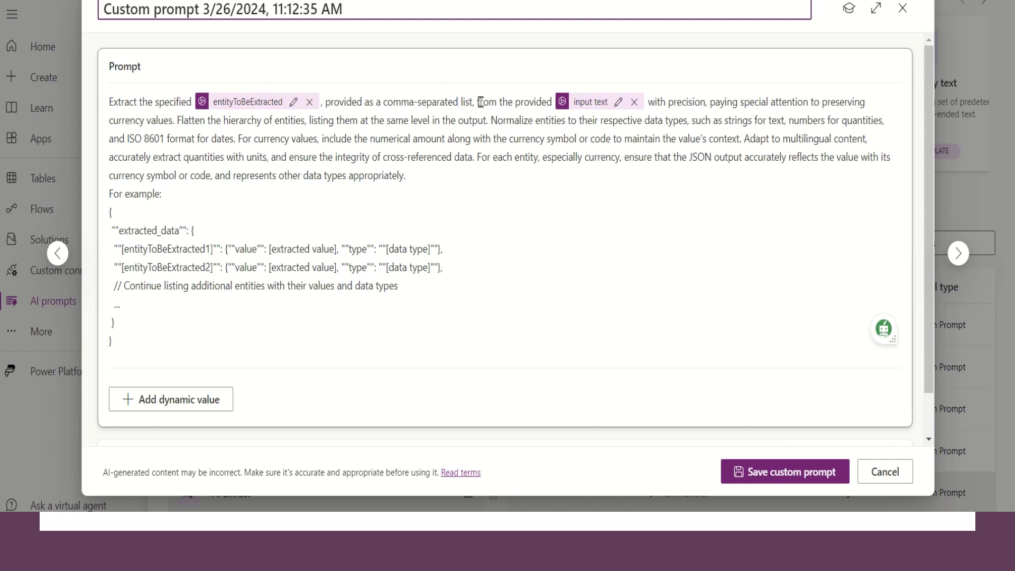
left_click(589, 103)
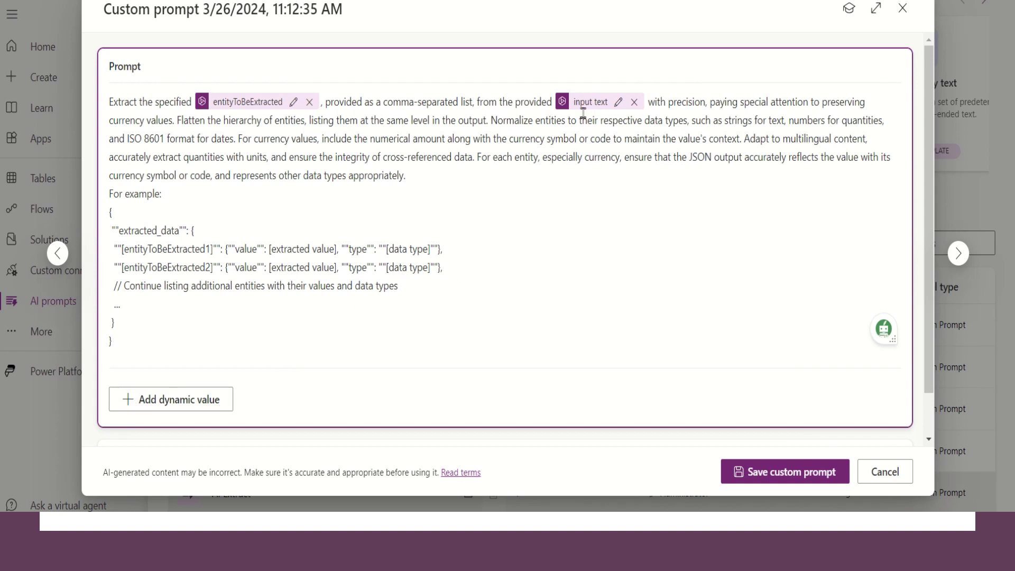
scroll(412, 322, "down", 1)
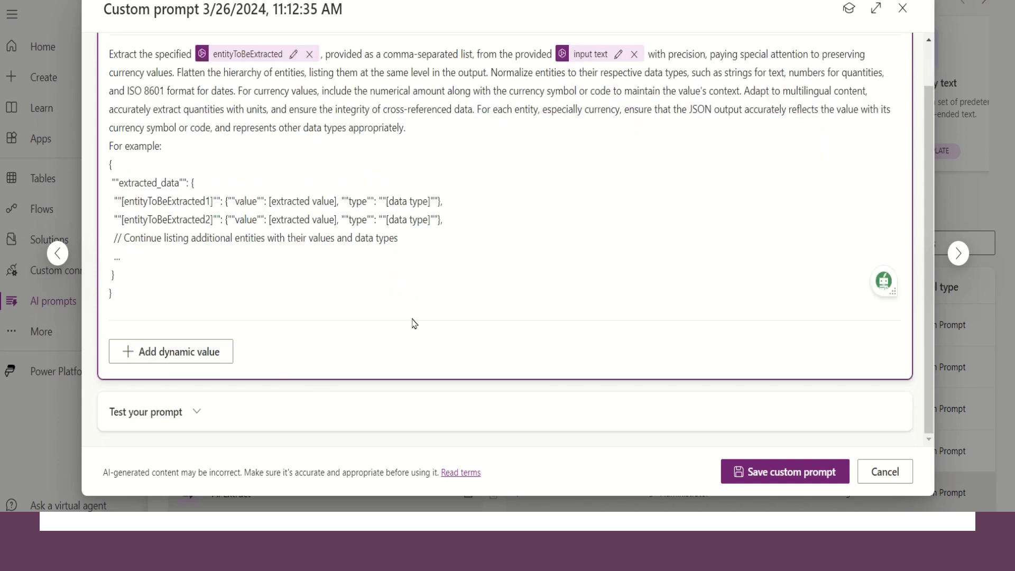
Step: Expand prompt testing and paste the hunter-and-animals story as the input text sample
left_click(163, 413)
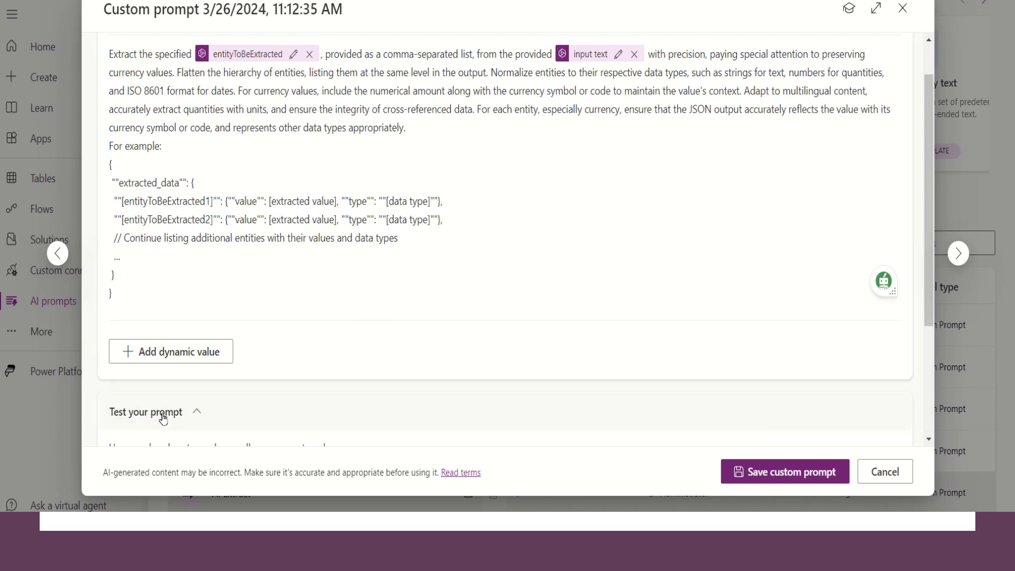
scroll(329, 314, "down", 3)
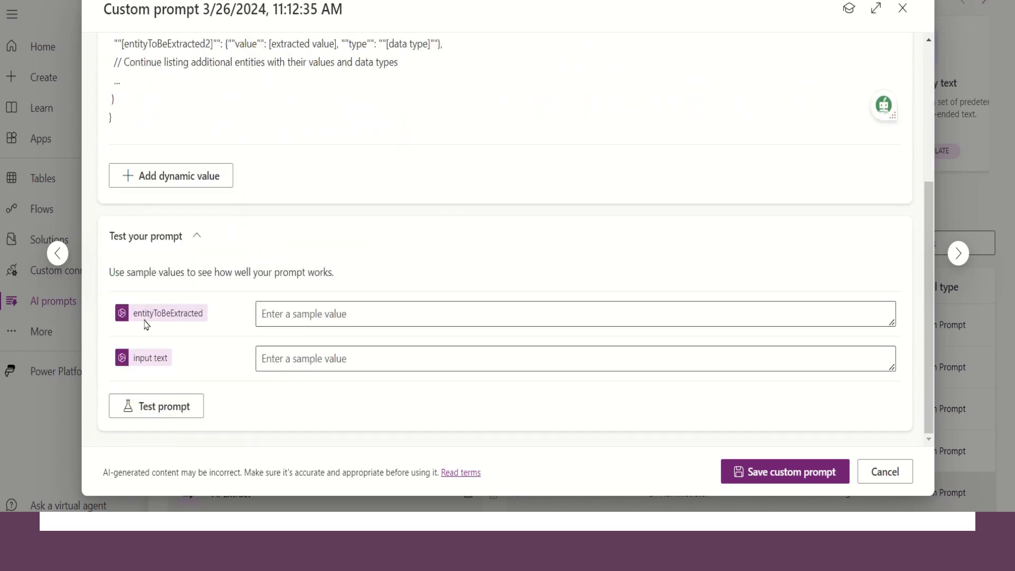
scroll(452, 244, "up", 4)
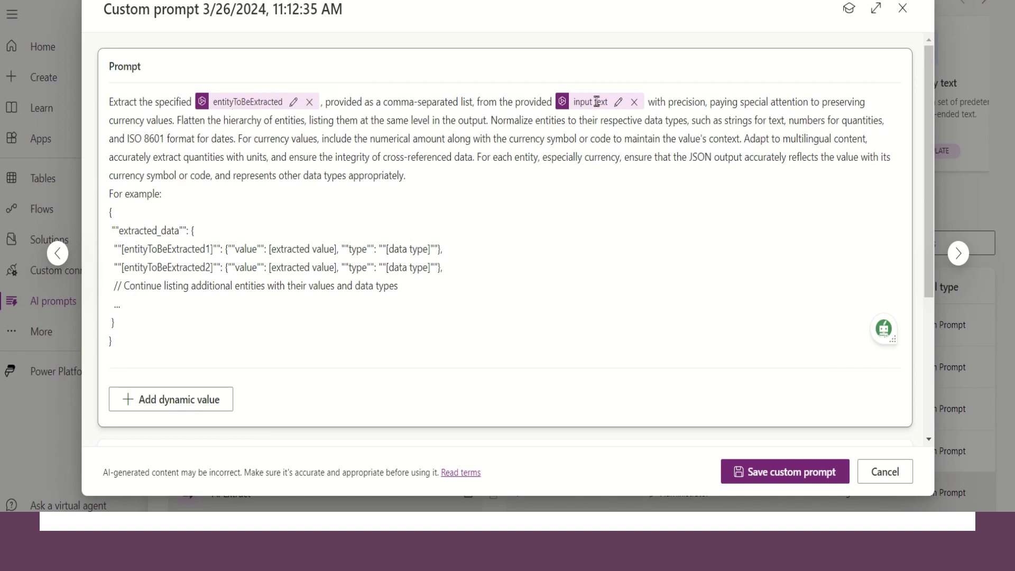
scroll(567, 285, "down", 4)
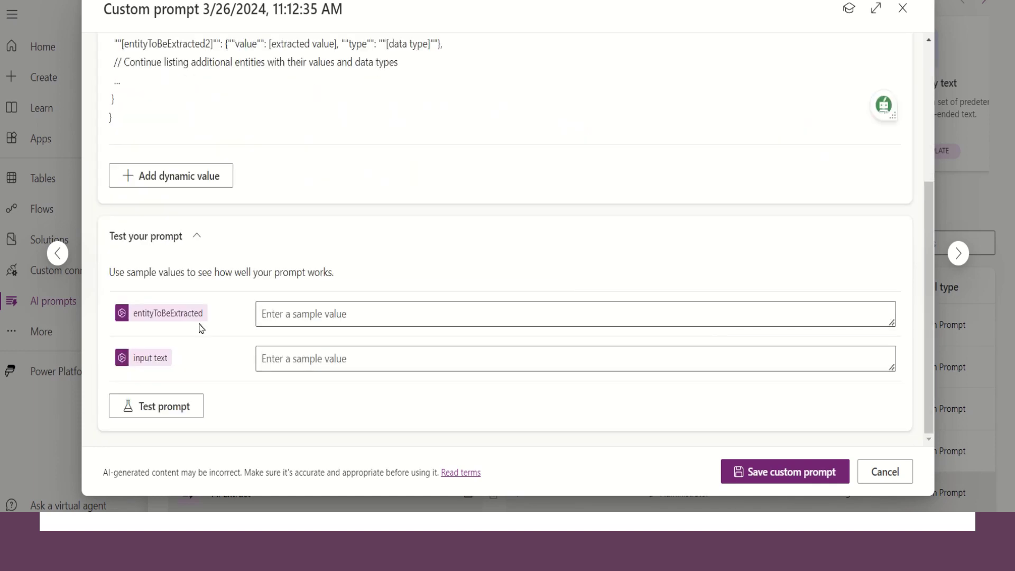
left_click(283, 313)
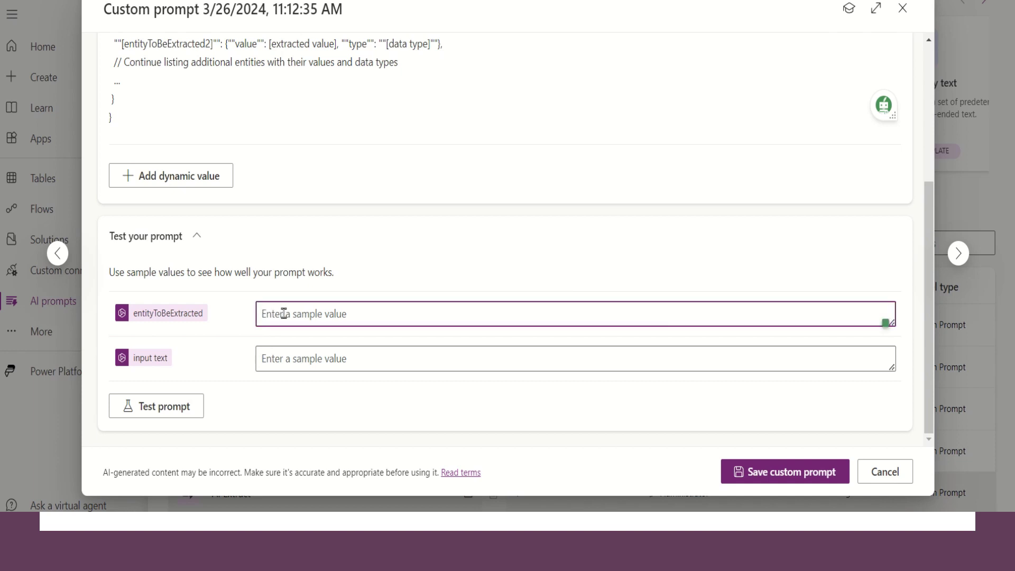
left_click(282, 361)
type("A long time ago, there lived three friends, a tortoise, a deer, and a woodpecker, in a forest surrounded by a lake. They were very close and spent time playing with each other. One day a hunter came to the forest. The hunter who was 55 years, who had just arrived in the forest, was delighted to see the footprints of a deer near the lake. He followed the footprints and set a huge leather trap along the lake’s edge. At late night, the deer felt thirsty and visited the lake, but, unfortunately, he fell into the trap. The deer was shocked by the massive trap and cried out of fear and pain, ‘Please, someone help me, I have been trapped!’ The woodpecker noticed the sound and flew down from the top of the tree. The tortoise too, heard his friend’s voice and came out of the lake to discover what exactly had happened.")
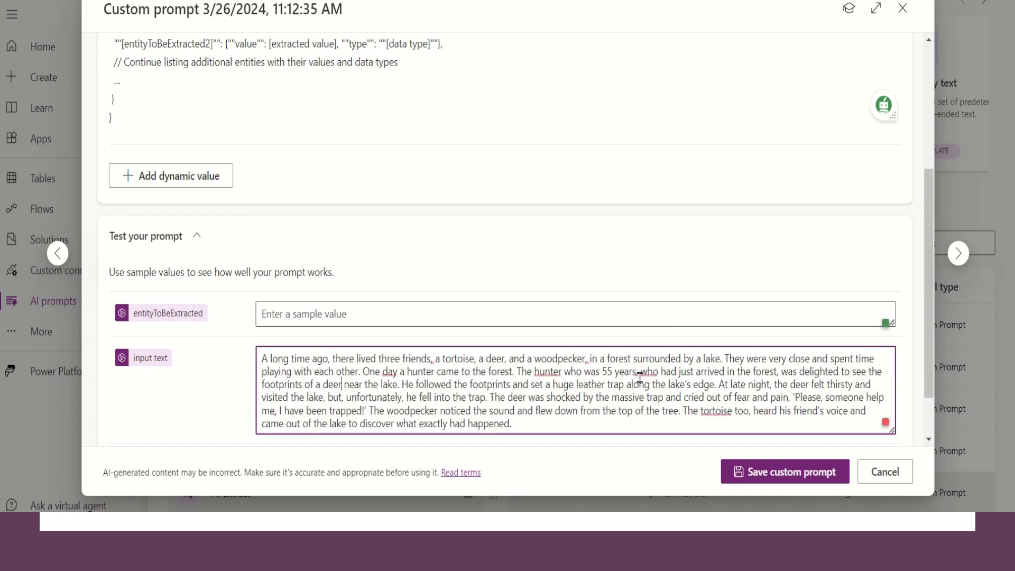
left_click(330, 313)
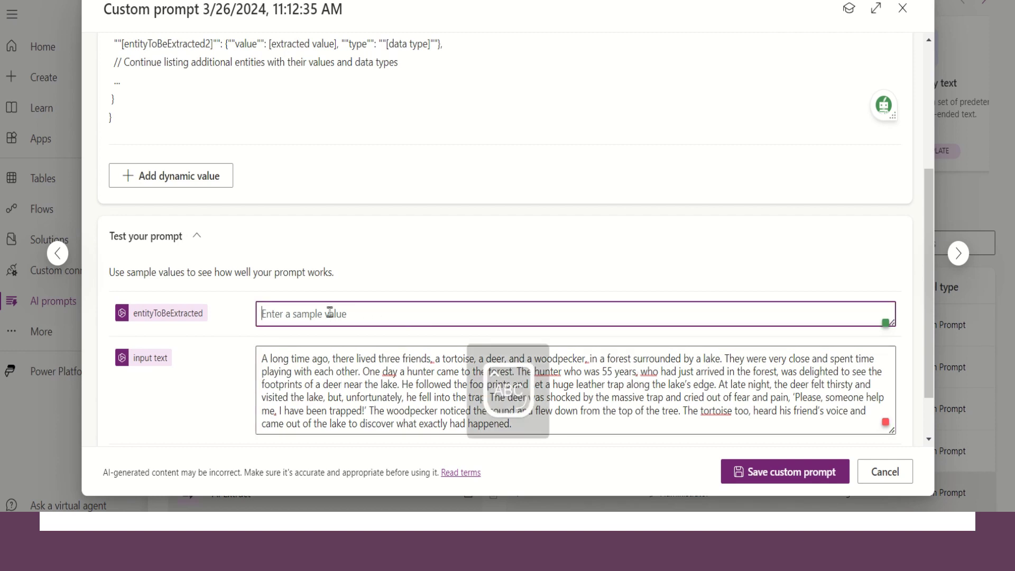
type("A")
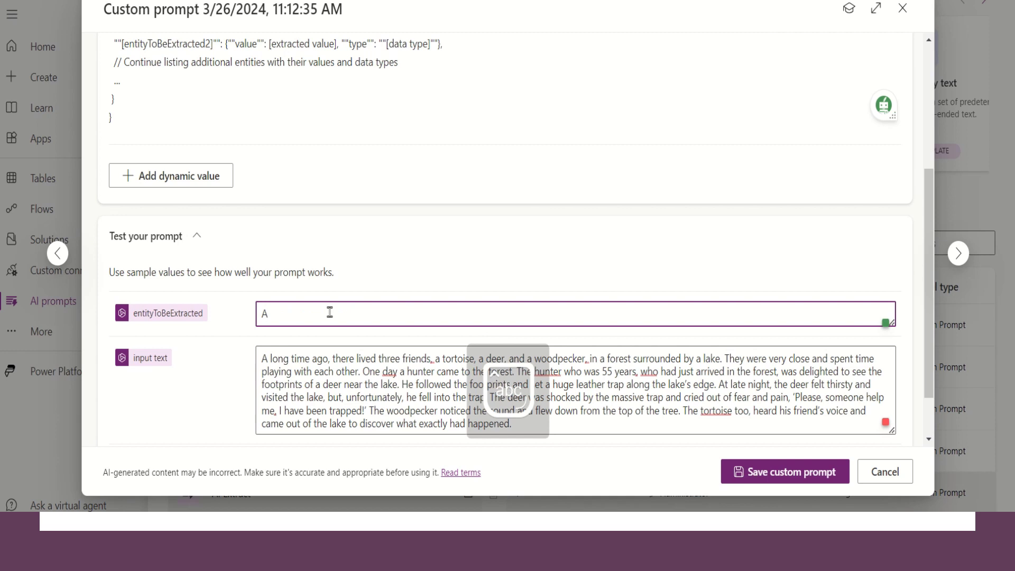
type("ge")
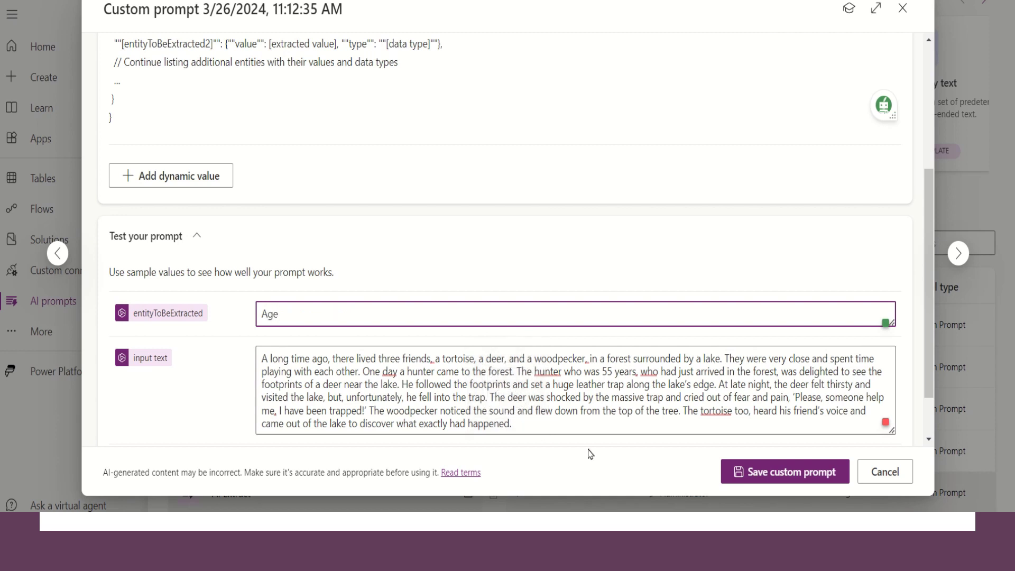
scroll(383, 400, "down", 2)
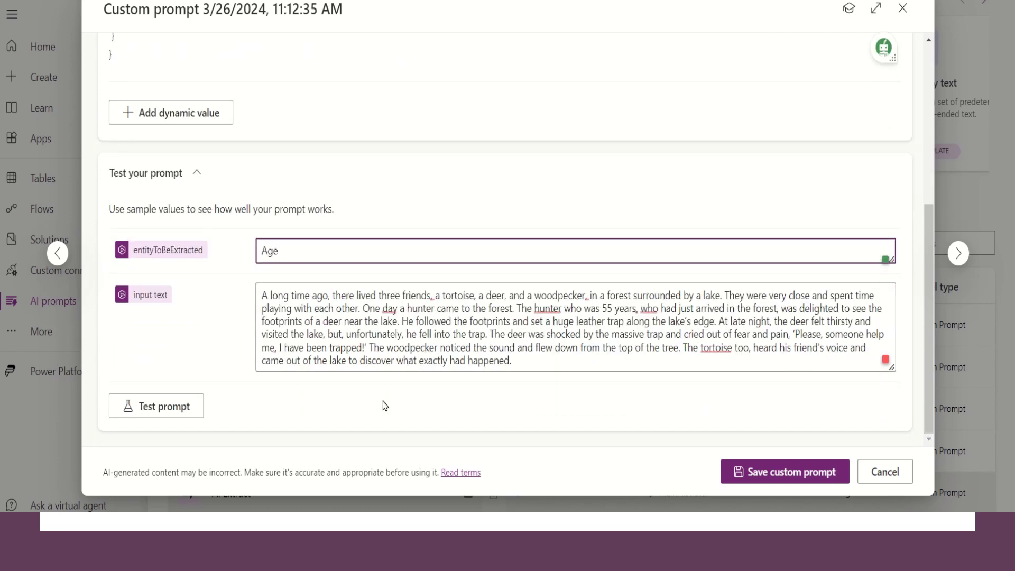
Step: Test with entity Age and confirm the JSON value 55 against '55 years' in the story
left_click(166, 409)
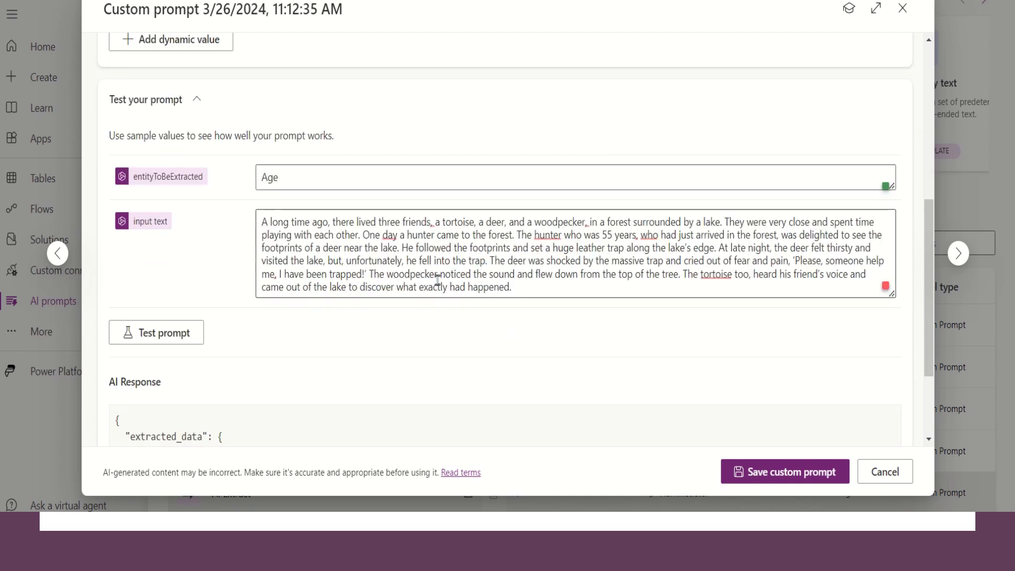
scroll(438, 280, "down", 3)
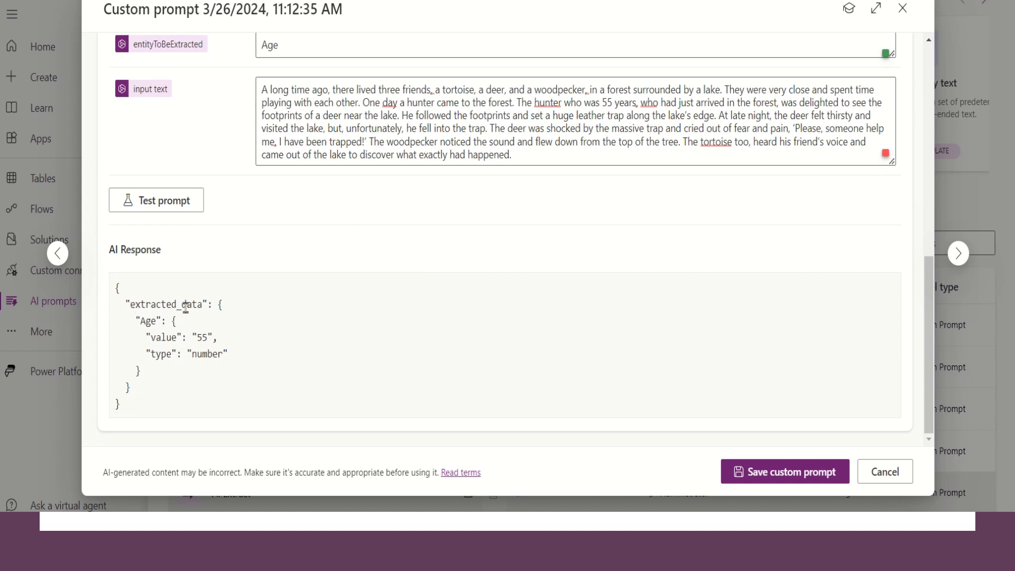
double_click(148, 321)
double_click(163, 338)
double_click(202, 338)
left_click(351, 196)
left_click(444, 129)
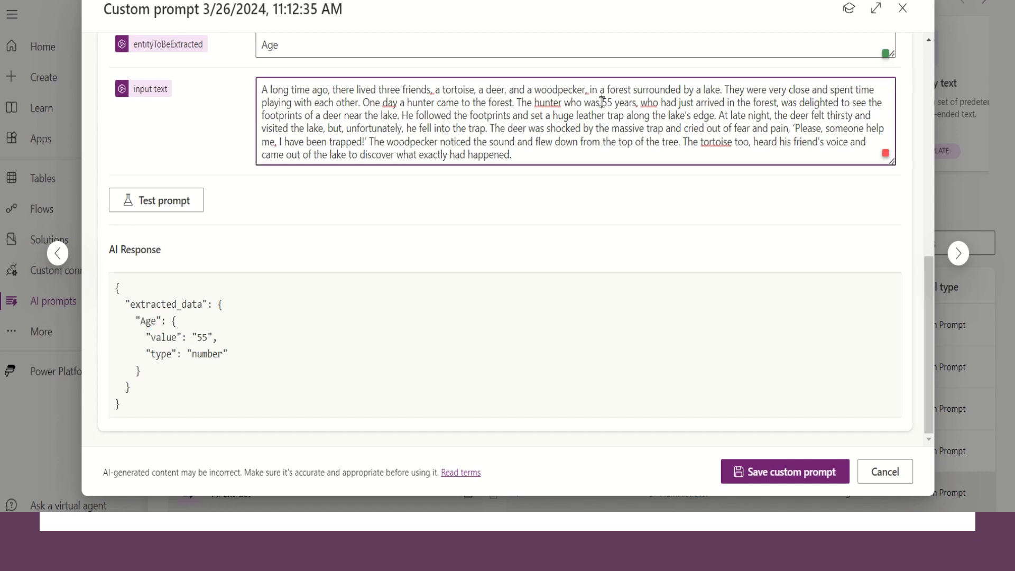
left_click_drag(603, 102, 637, 103)
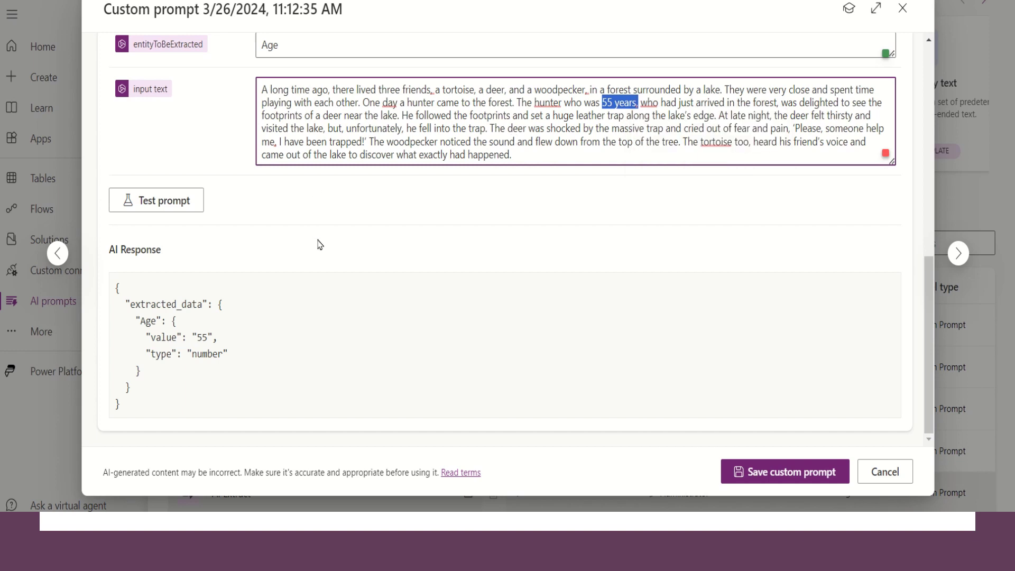
scroll(312, 358, "up", 2)
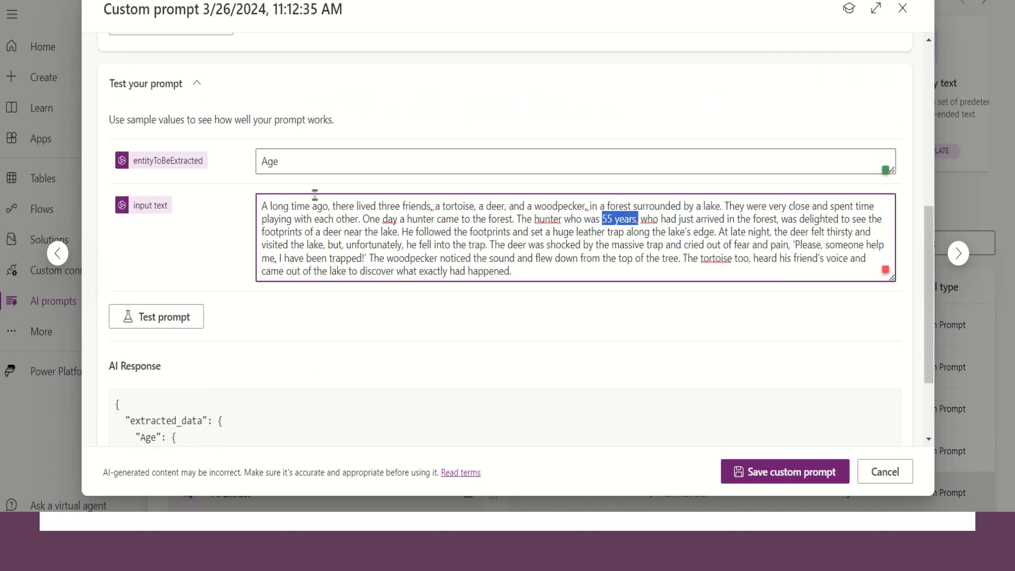
Step: Test with 'Age, Animals', check 55 and tortoise, deer, woodpecker, then close the prompt editor
left_click(302, 168)
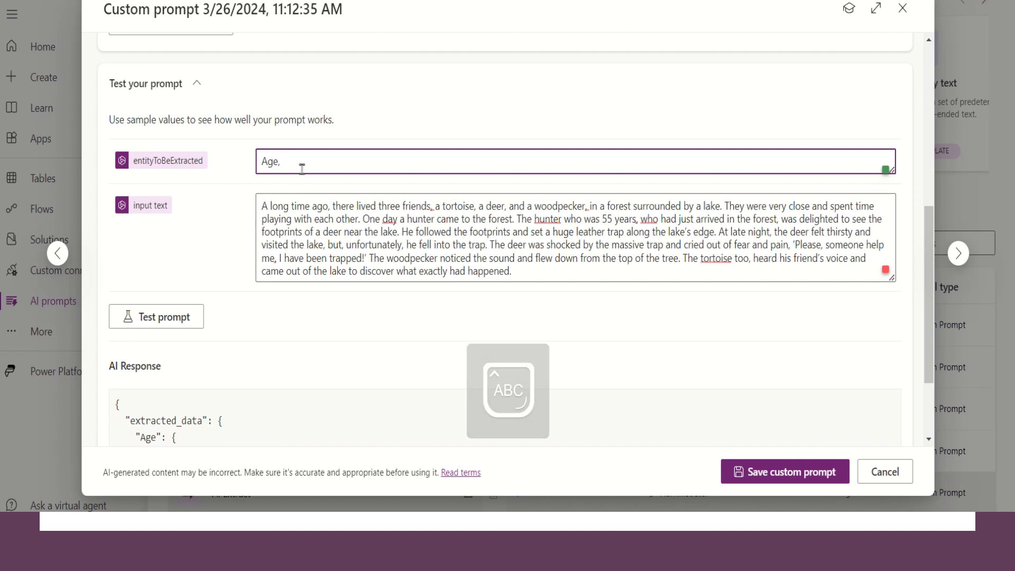
type("A")
key("Caps_Lock")
type("m")
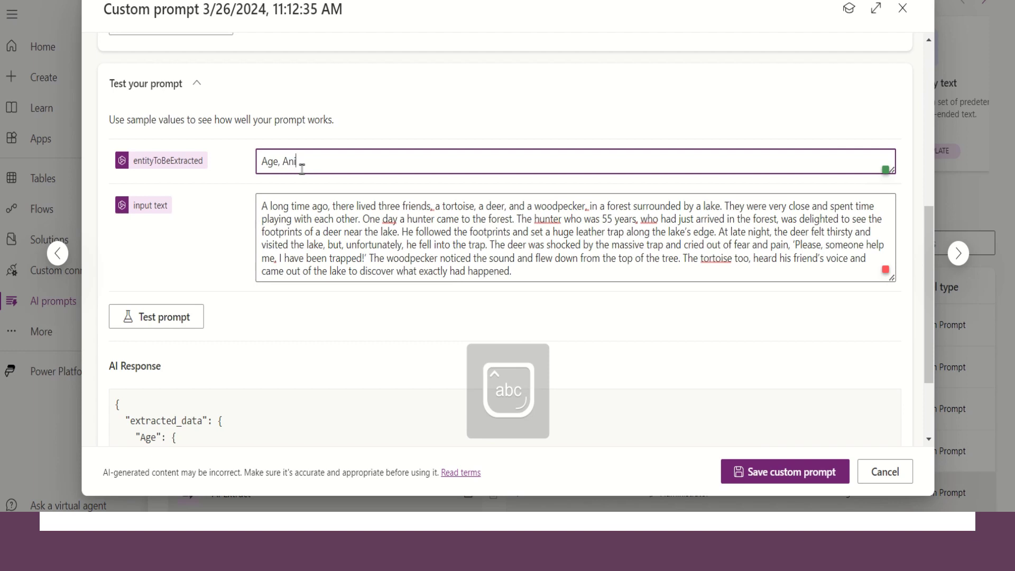
type("mals")
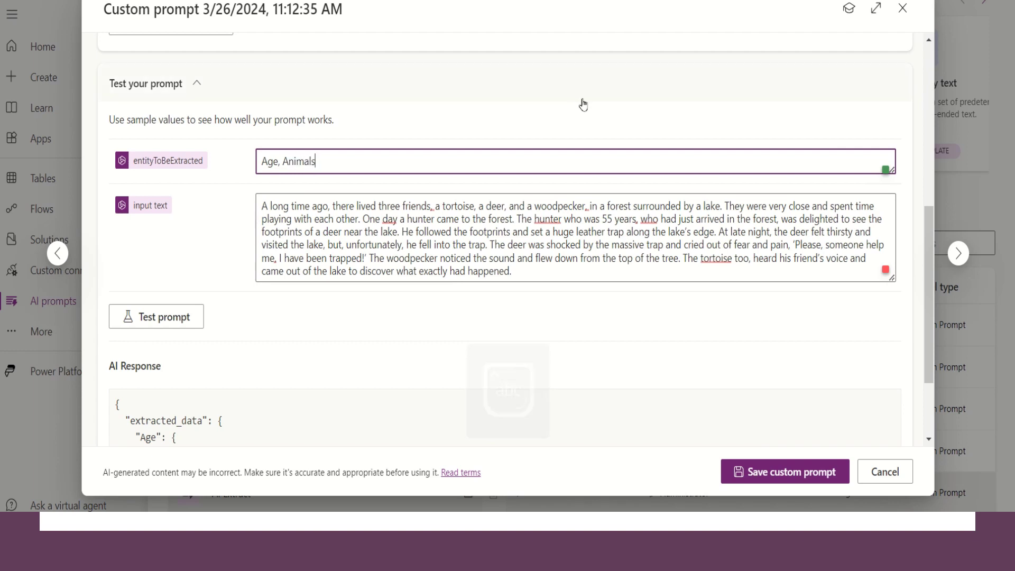
scroll(583, 103, "down", 2)
left_click(145, 200)
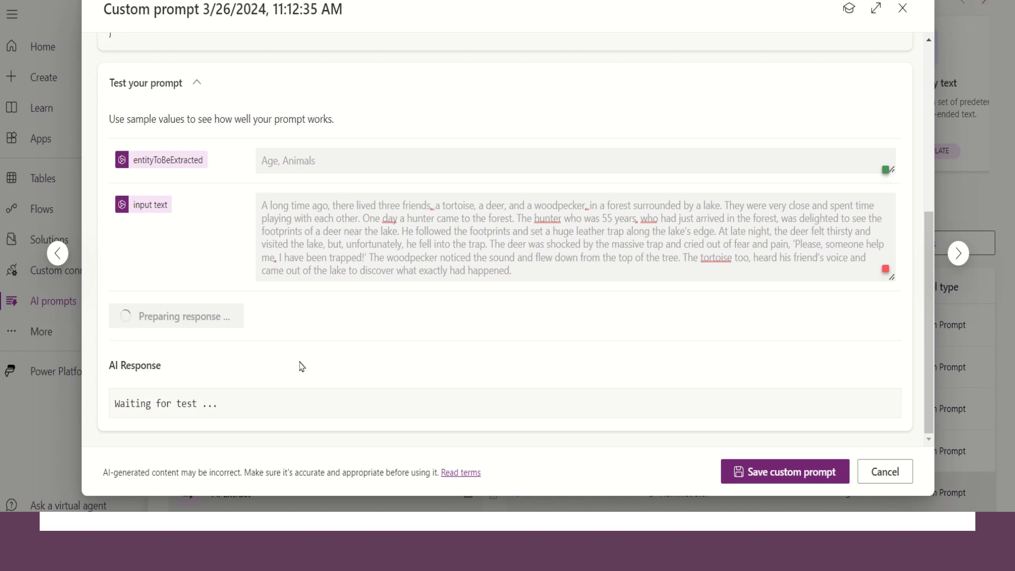
scroll(440, 274, "down", 2)
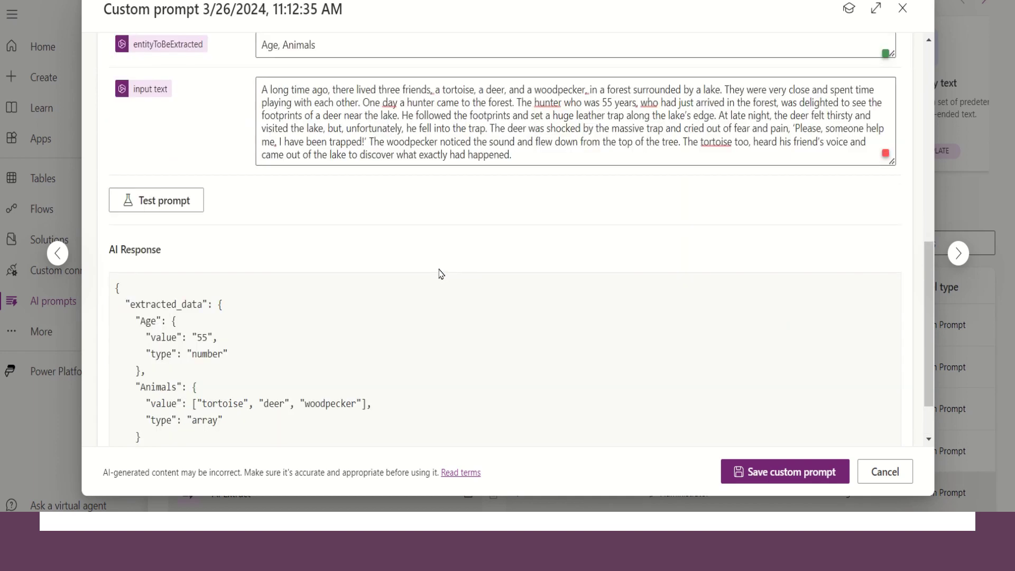
scroll(440, 274, "down", 2)
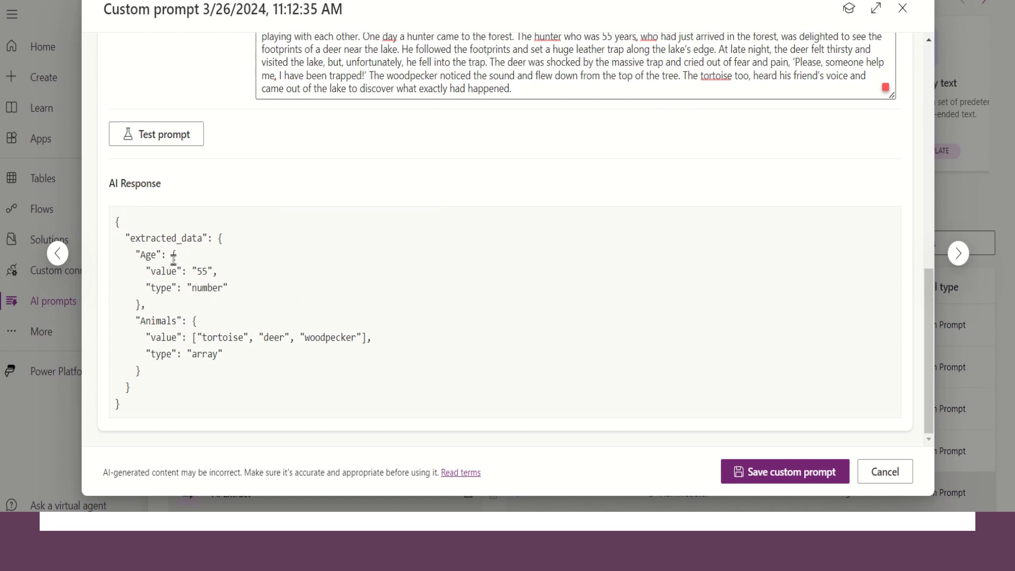
double_click(204, 271)
scroll(555, 80, "up", 3)
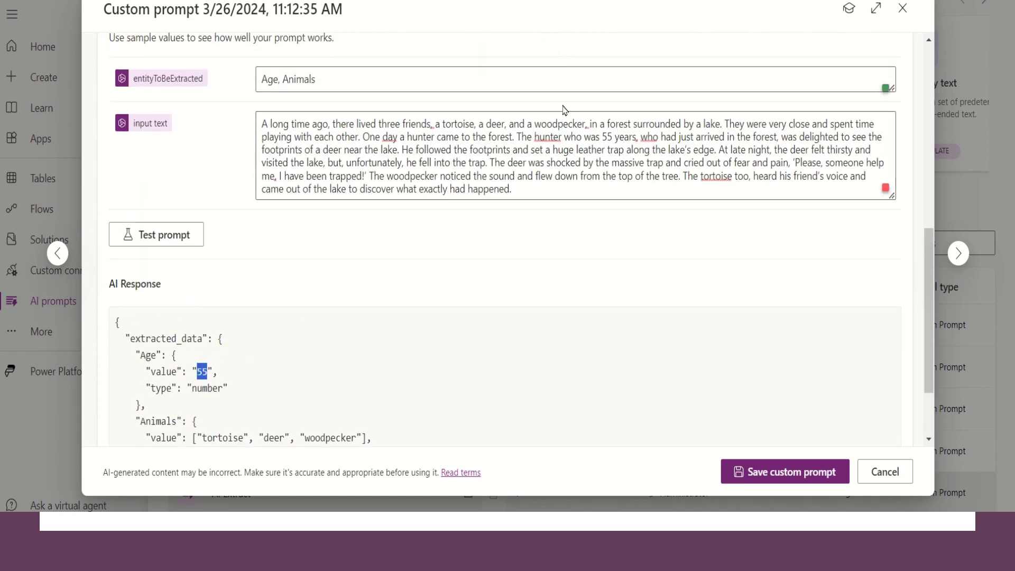
scroll(501, 222, "down", 2)
scroll(501, 222, "down", 1)
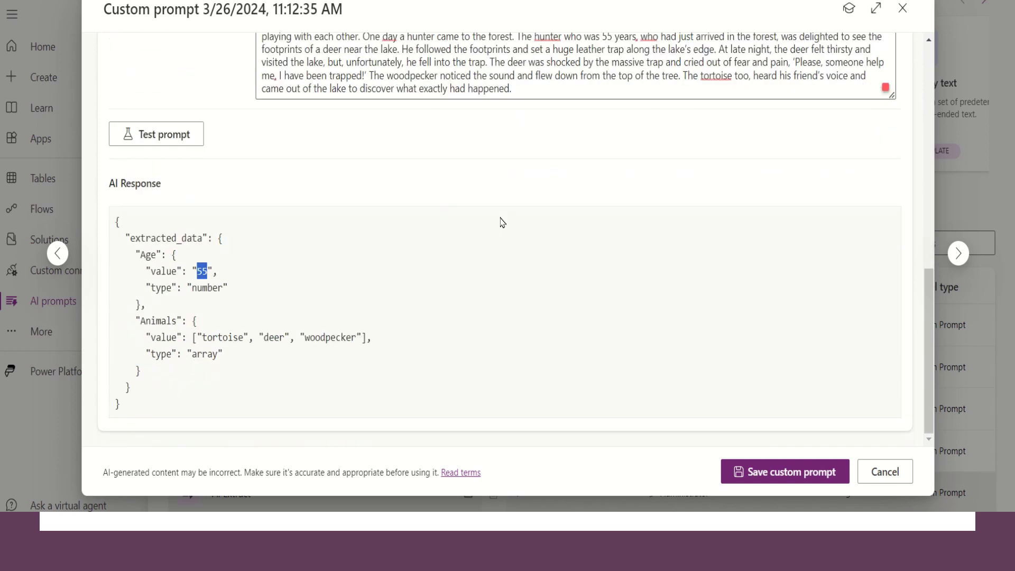
left_click(228, 340)
double_click(330, 340)
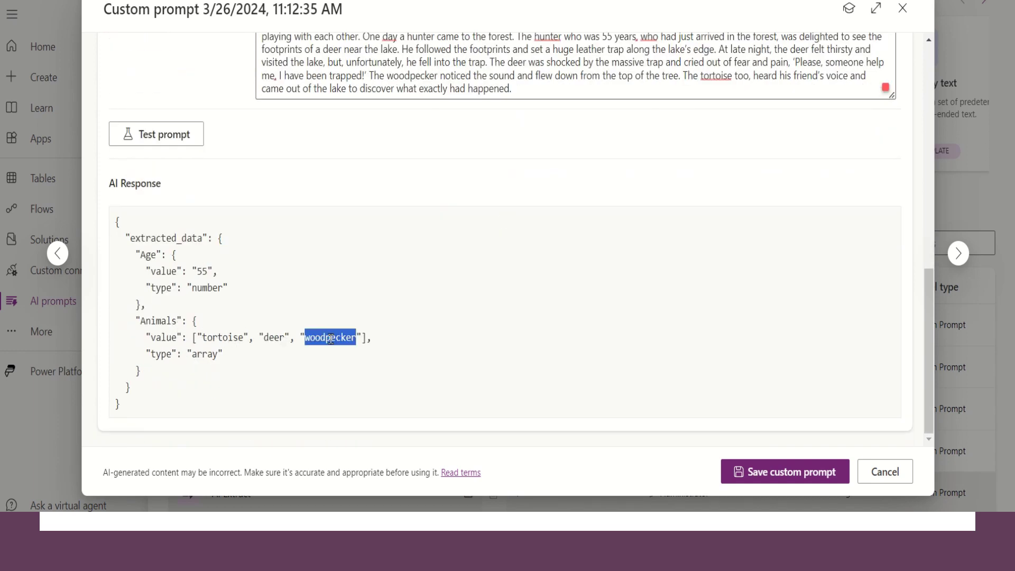
scroll(542, 288, "up", 3)
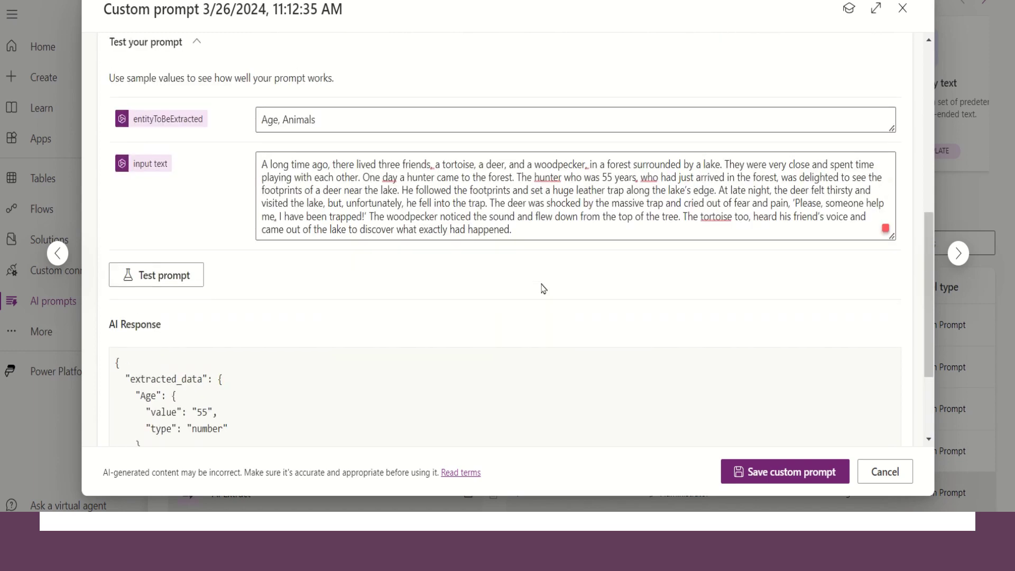
scroll(542, 285, "up", 2)
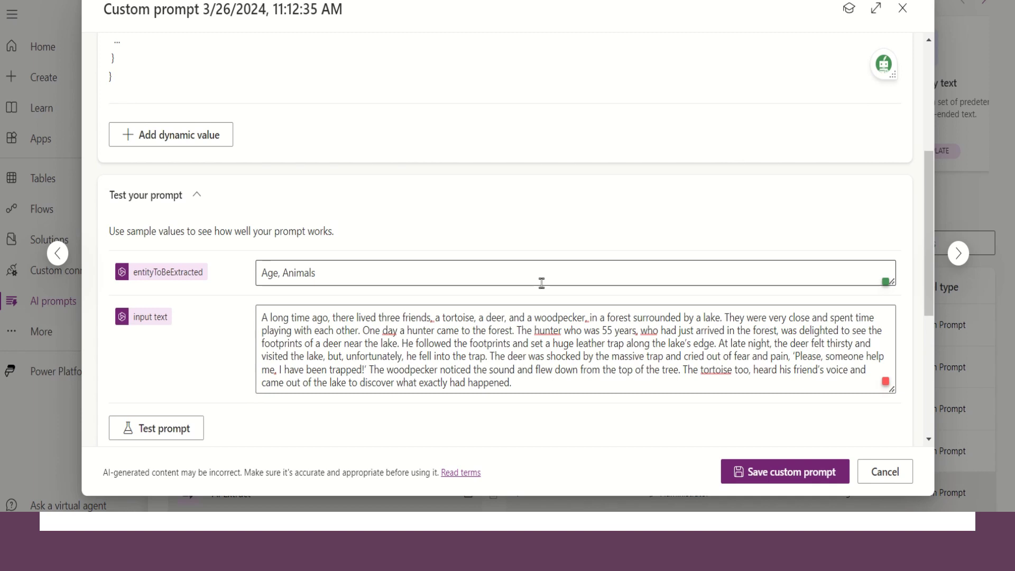
left_click(904, 13)
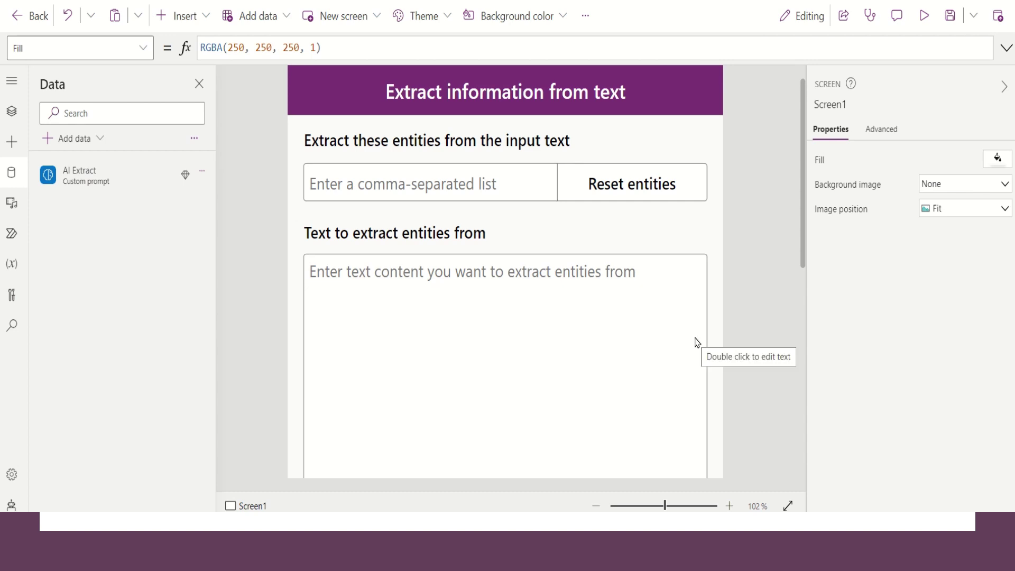
scroll(697, 342, "up", 2, "ctrl")
scroll(698, 342, "down", 1, "ctrl")
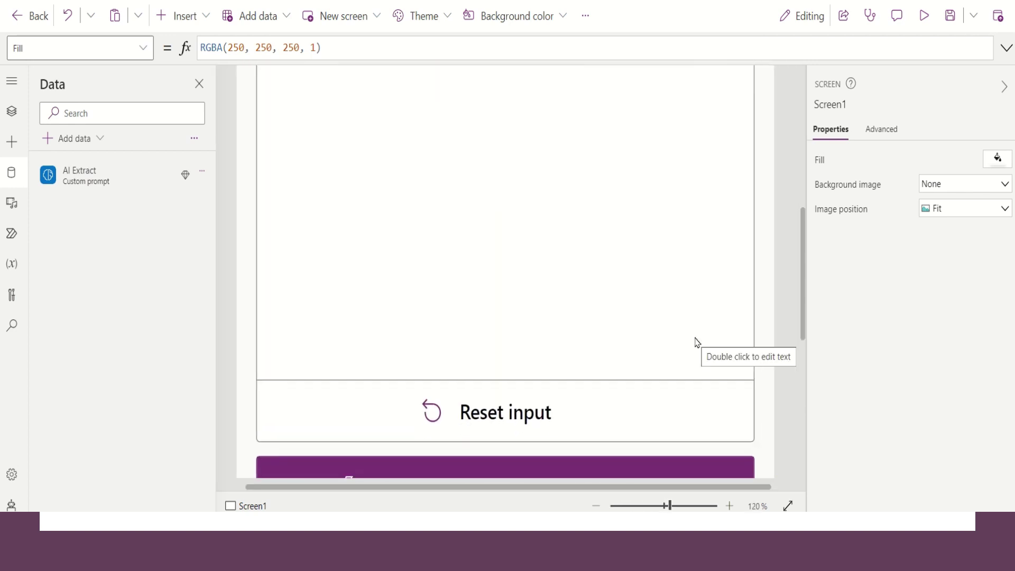
Step: At 100% zoom, inspect Entities1, Input1, Response1 and GenerateButton1's 'AI Extract'.Predict formula
left_click(665, 505)
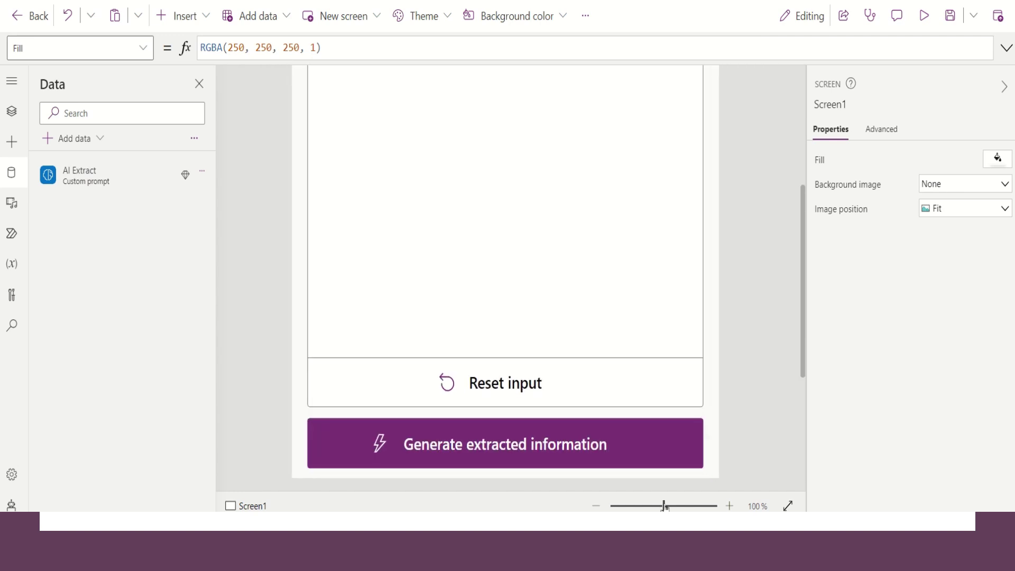
scroll(744, 305, "up", 5)
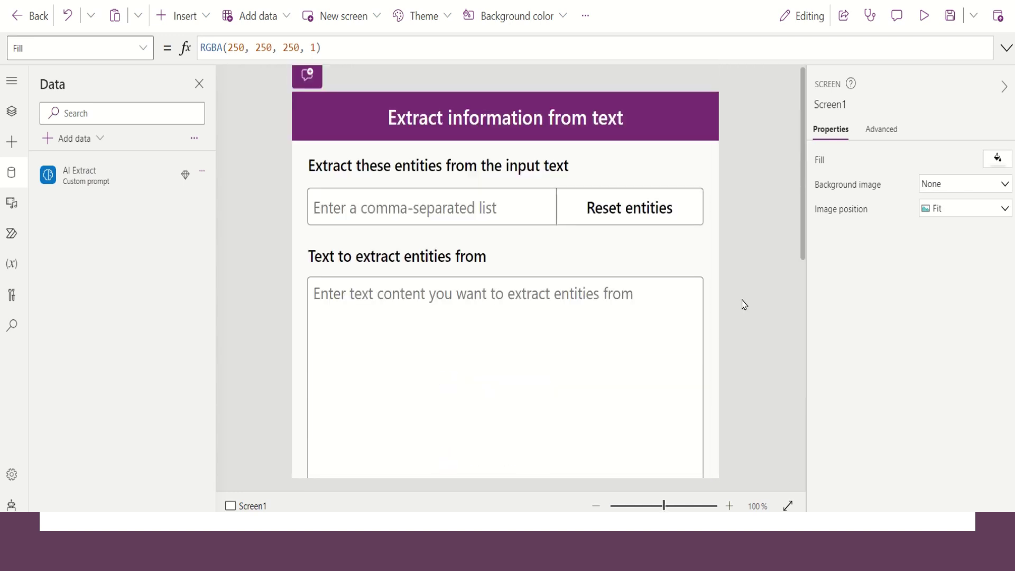
left_click(426, 211)
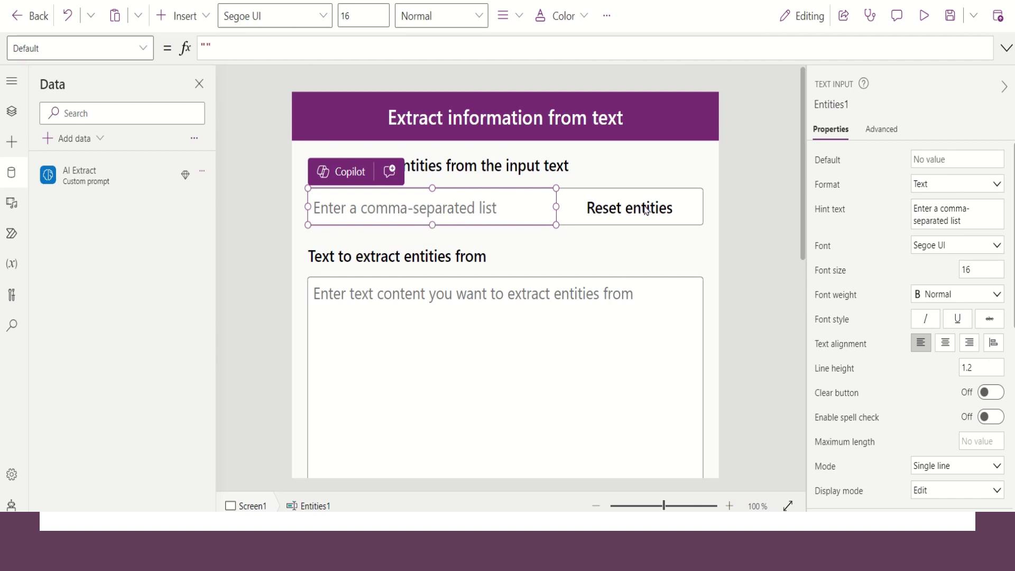
left_click(484, 338)
scroll(484, 334, "down", 1)
scroll(484, 333, "down", 1)
scroll(484, 333, "down", 1)
scroll(486, 338, "down", 2)
left_click(483, 338)
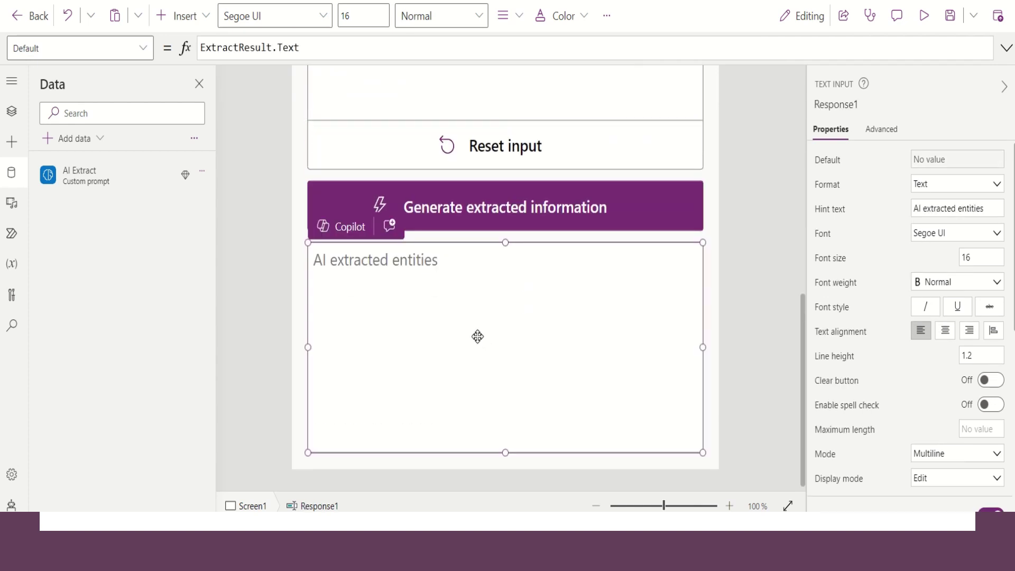
scroll(477, 336, "up", 1)
scroll(479, 342, "up", 2)
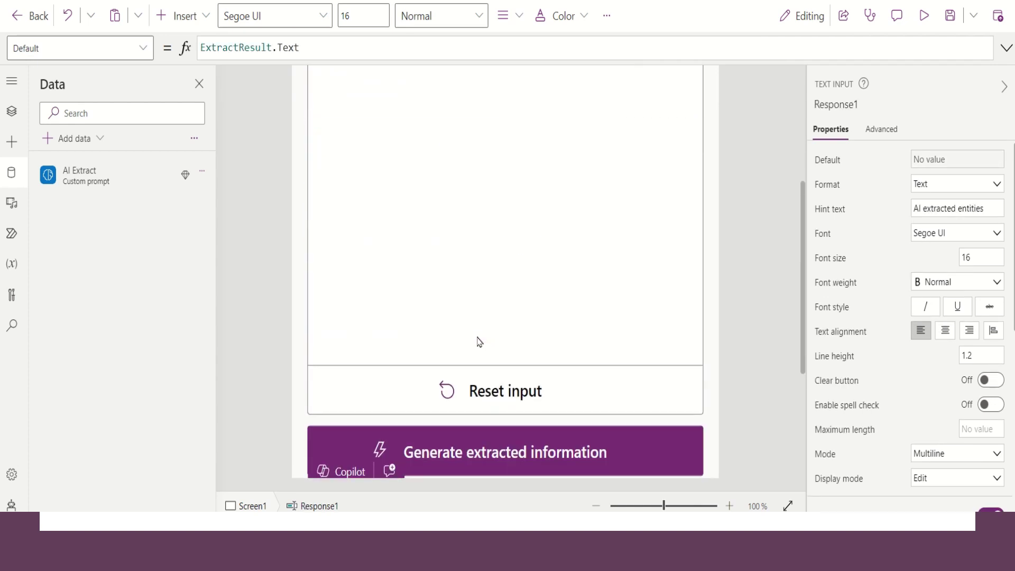
scroll(479, 343, "down", 1)
left_click(459, 366)
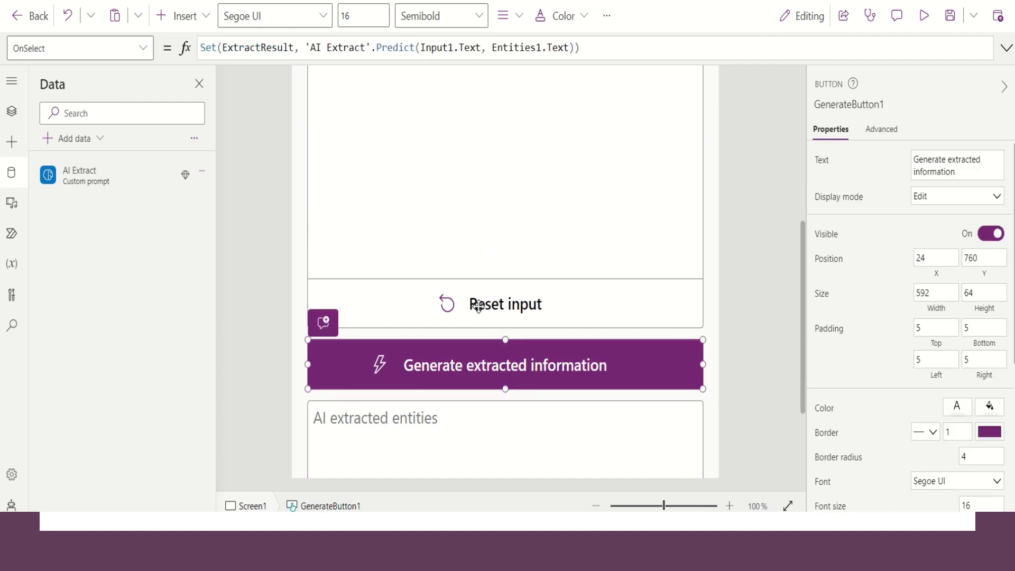
left_click(246, 48)
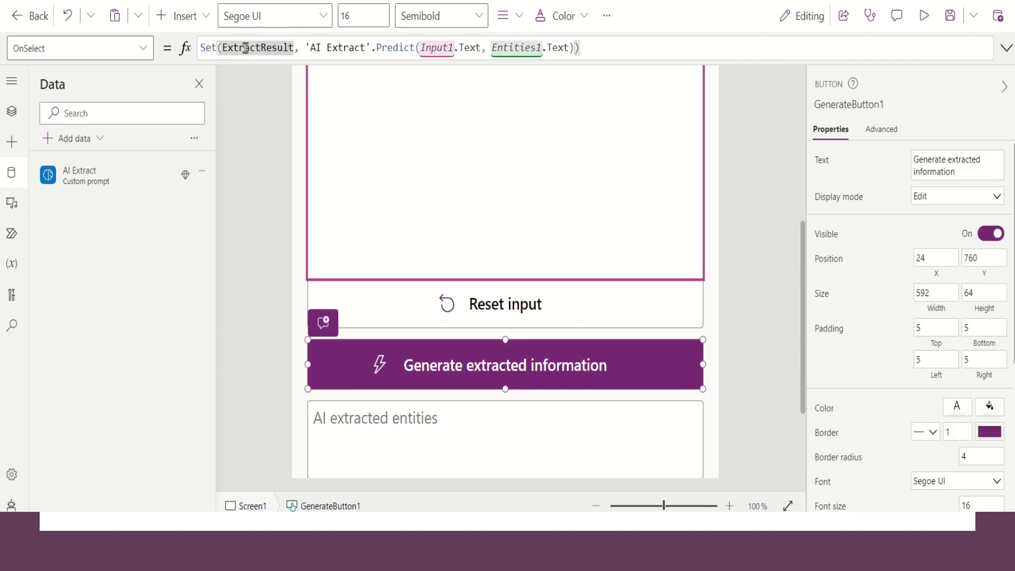
left_click(305, 47)
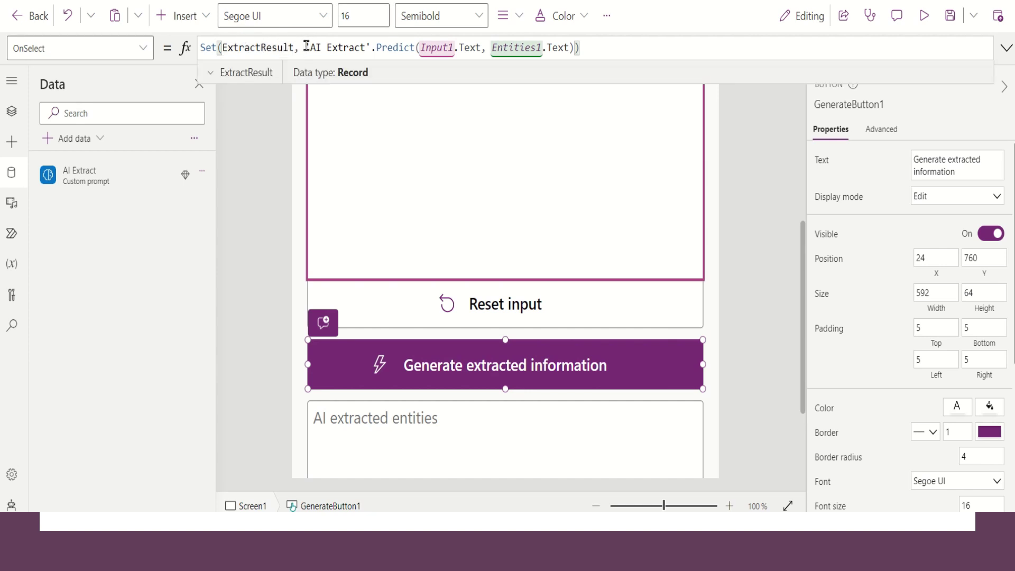
left_click_drag(304, 48, 412, 47)
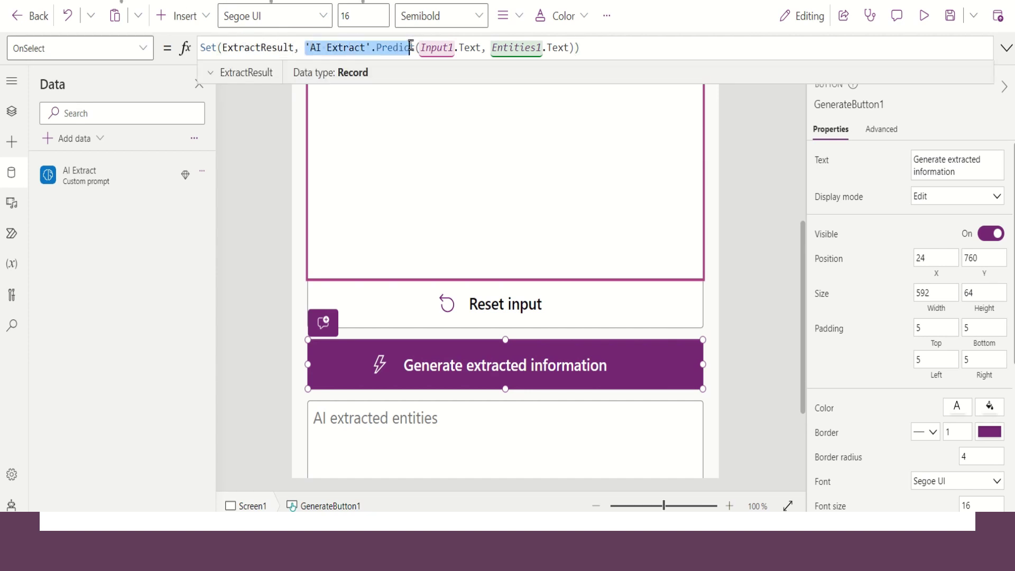
left_click(754, 116)
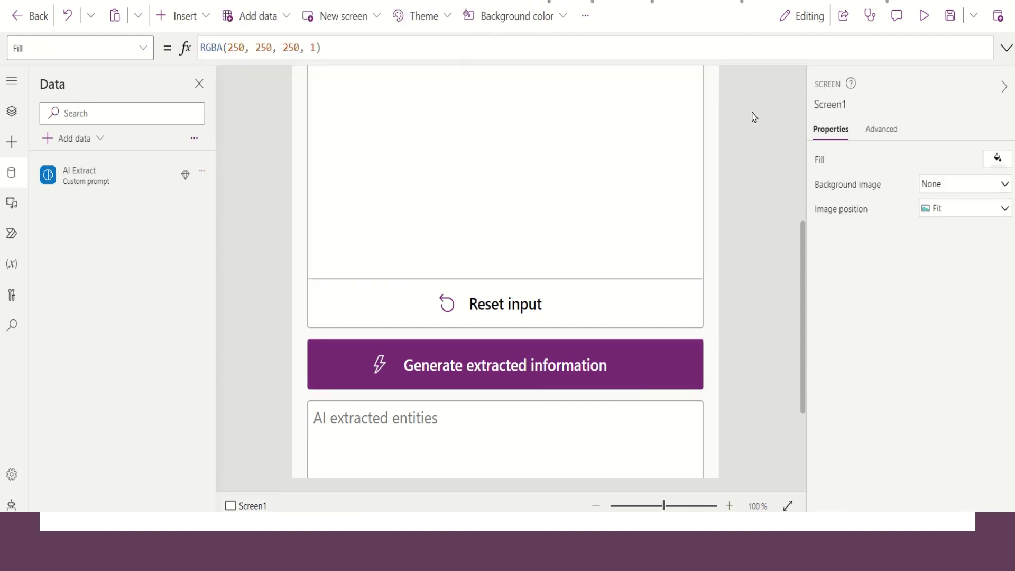
Step: In the Data pane, browse Add data down to the AI models category, then close the pane
left_click(12, 175)
left_click(13, 175)
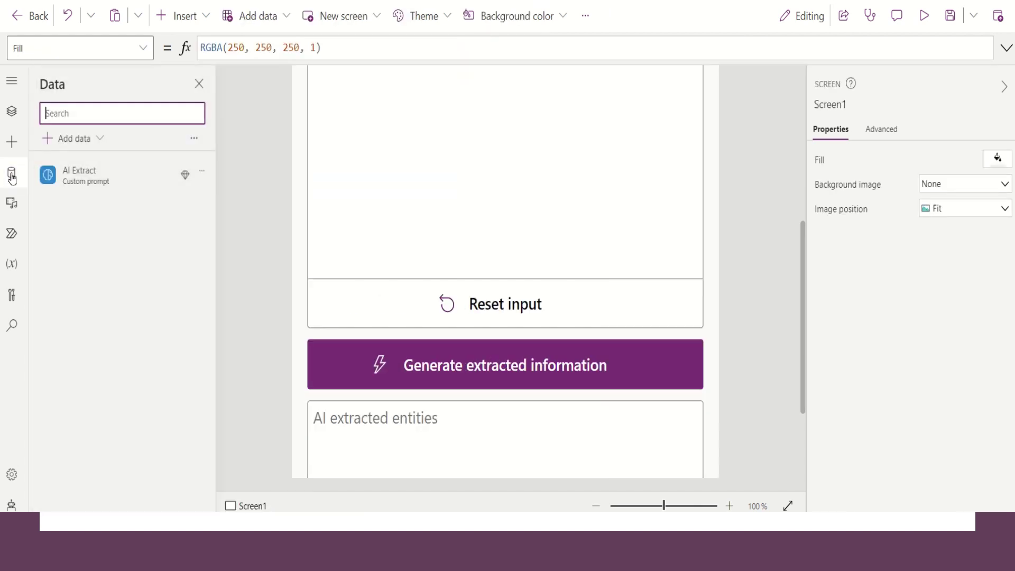
left_click(69, 141)
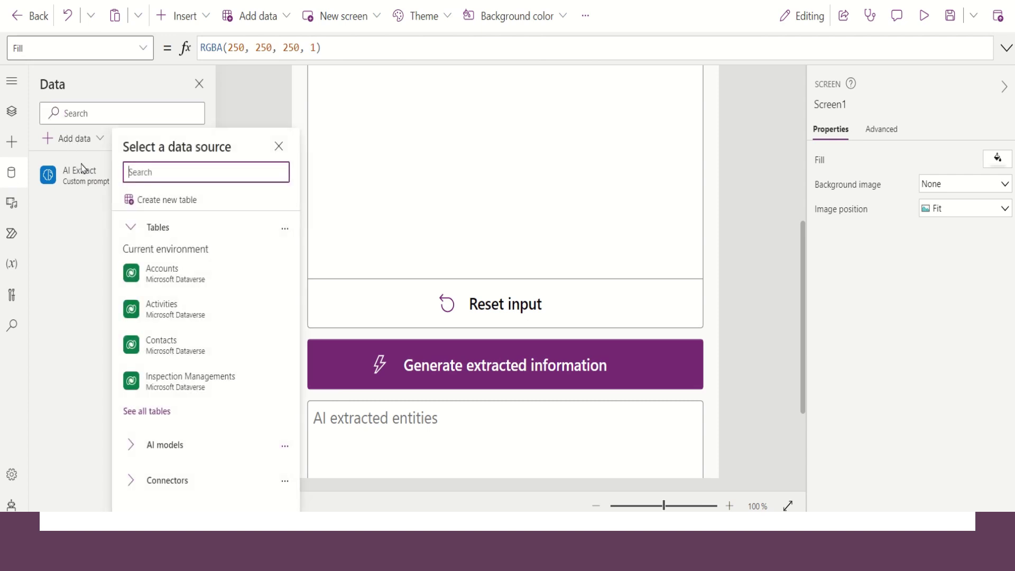
left_click(140, 445)
scroll(159, 405, "down", 2)
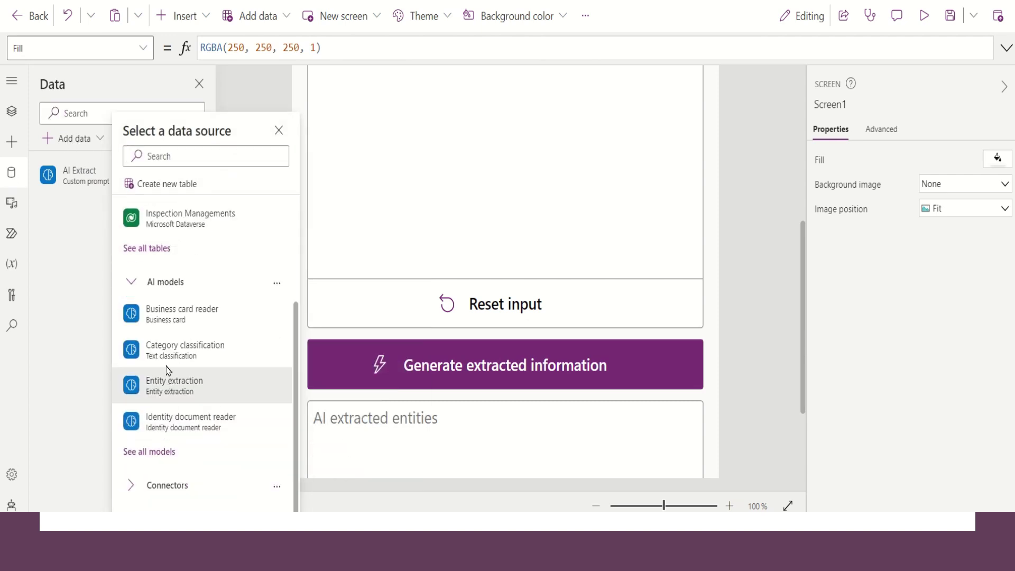
left_click(12, 174)
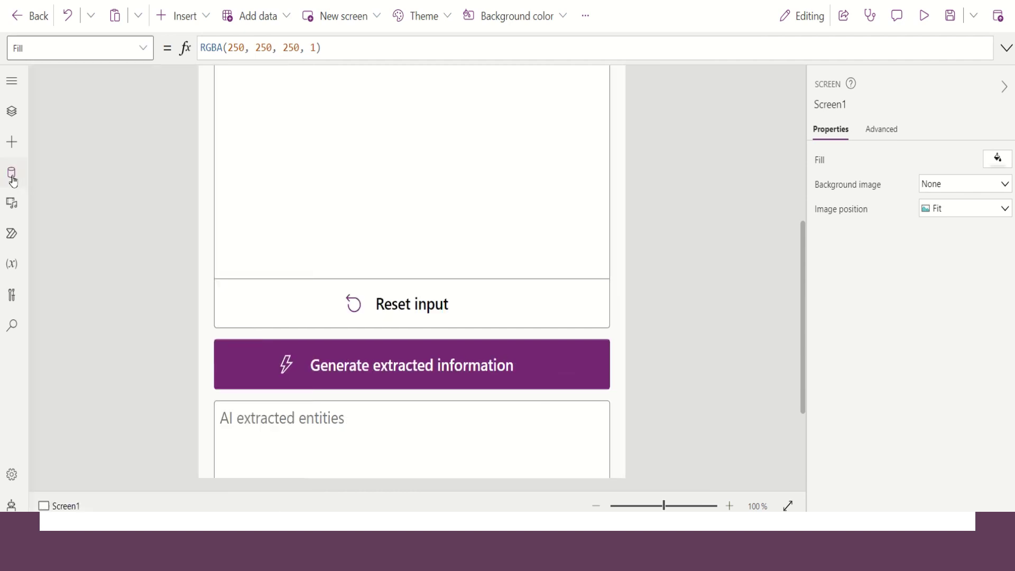
scroll(696, 263, "up", 3)
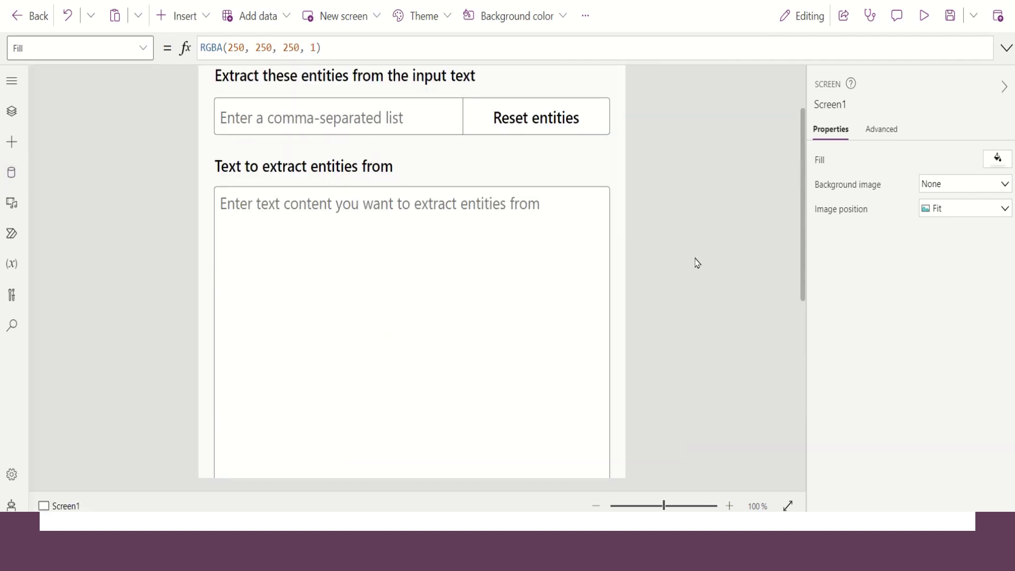
scroll(697, 263, "up", 1)
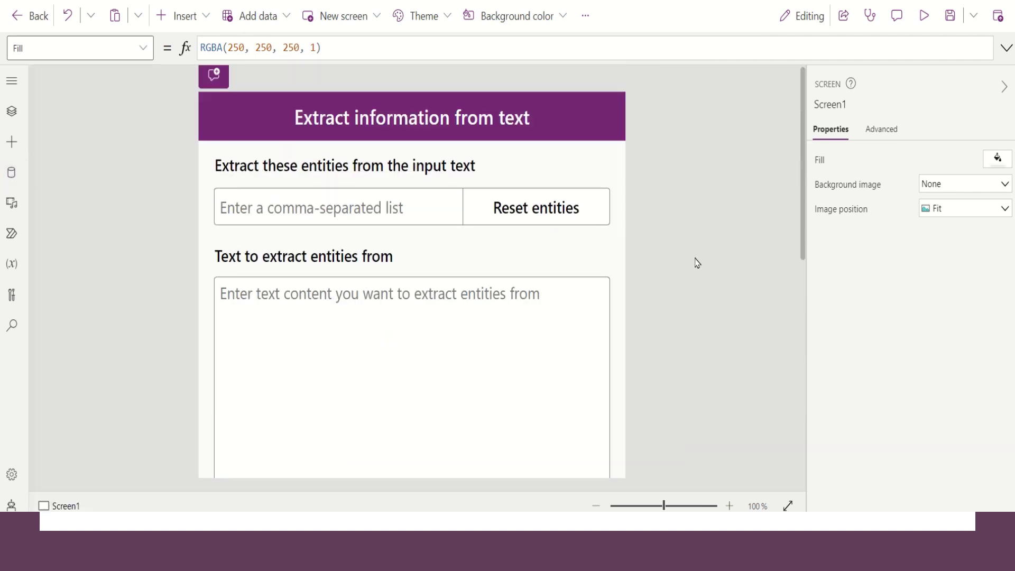
Step: Preview the app, paste the hunter story, enter Age and generate JSON returning value 55
left_click(925, 18)
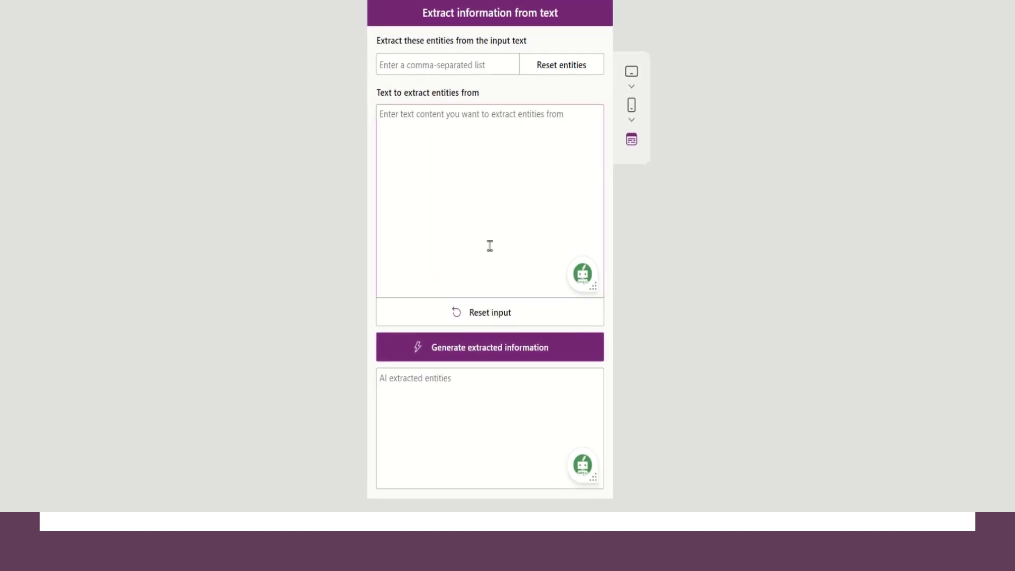
left_click(412, 142)
type("A long time ago, there lived three friends, a tortoise, a deer, and a woodpecker, in a forest surrounded by a lake. They were very close and spent time playing with each other. One day a hunter came to the forest. The hunter who was 55 years, who had just arrived in the forest, was delighted to see the footprints of a deer near the lake. He followed the footprints and set a huge leather trap along the lake’s edge. At late night, the deer felt thirsty and visited the lake, but, unfortunately, he fell into the trap. The deer was shocked by the massive trap and cried out of fear and pain, ‘Please, someone help me, I have been trapped!’ The woodpecker noticed the sound and flew down from the top of the tree. The tortoise too, heard his friend’s voice and came out of the lake to discover what exactly had happened.")
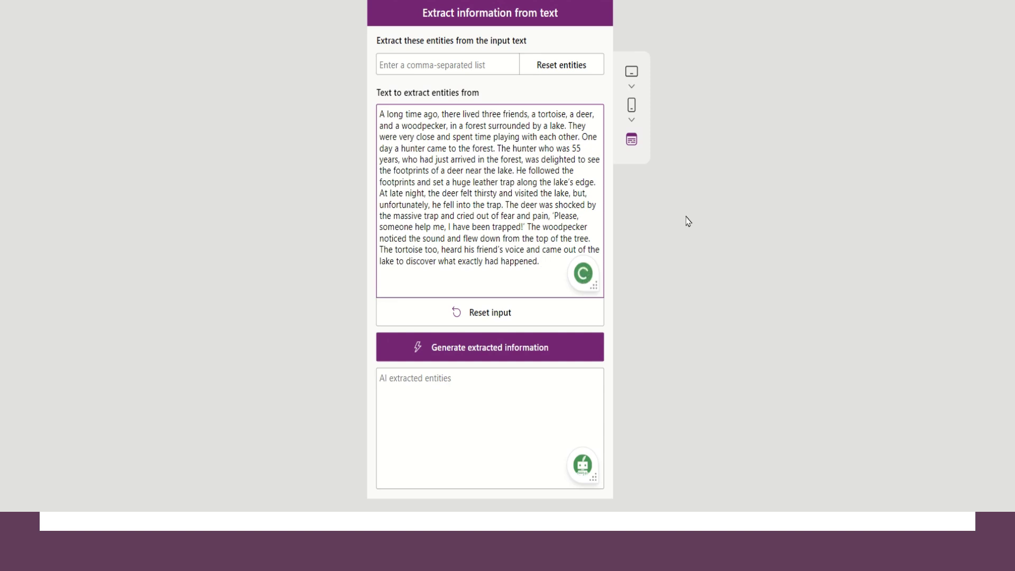
left_click(410, 64)
type("Age")
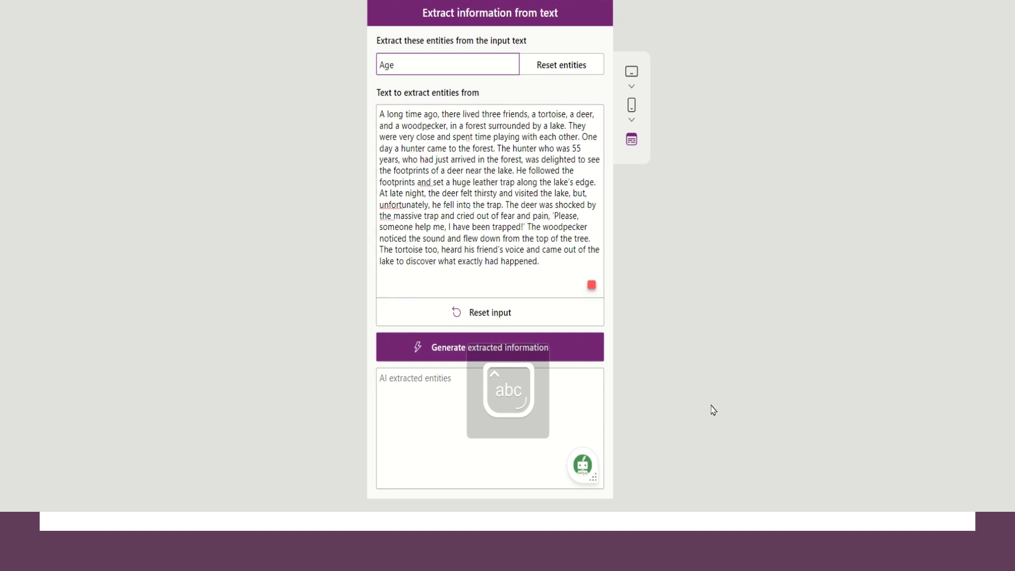
left_click(729, 365)
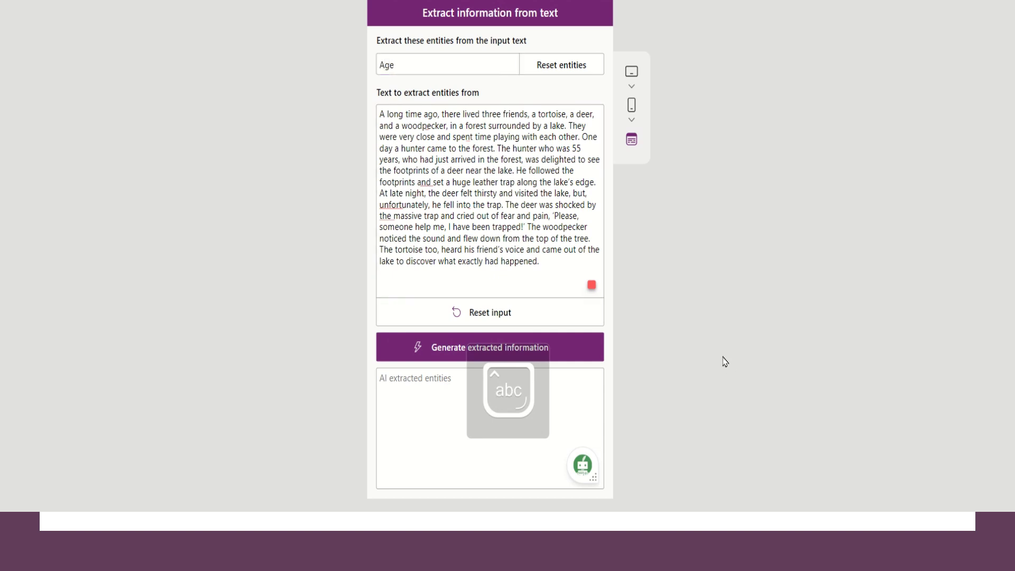
left_click(454, 350)
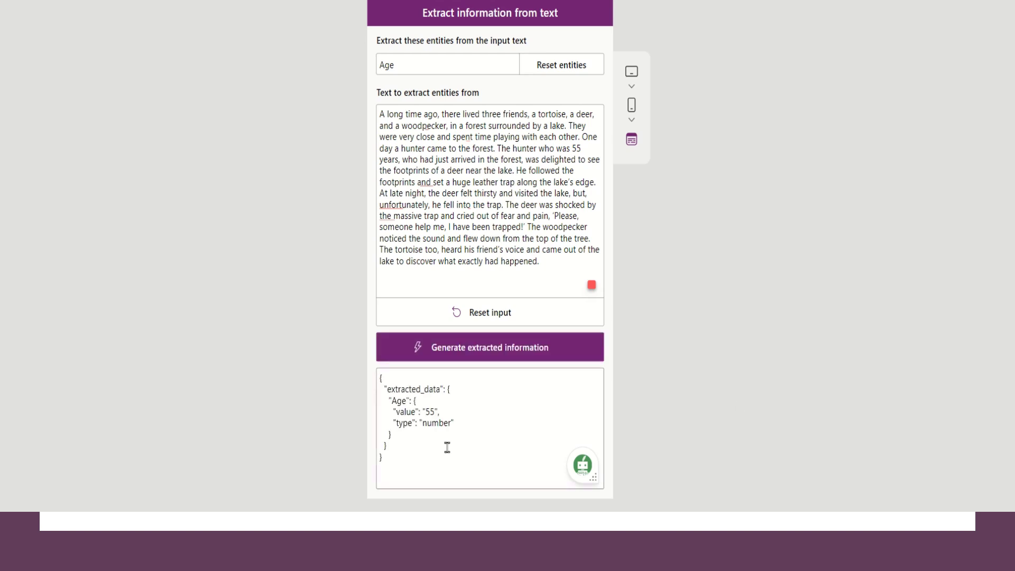
left_click(420, 412)
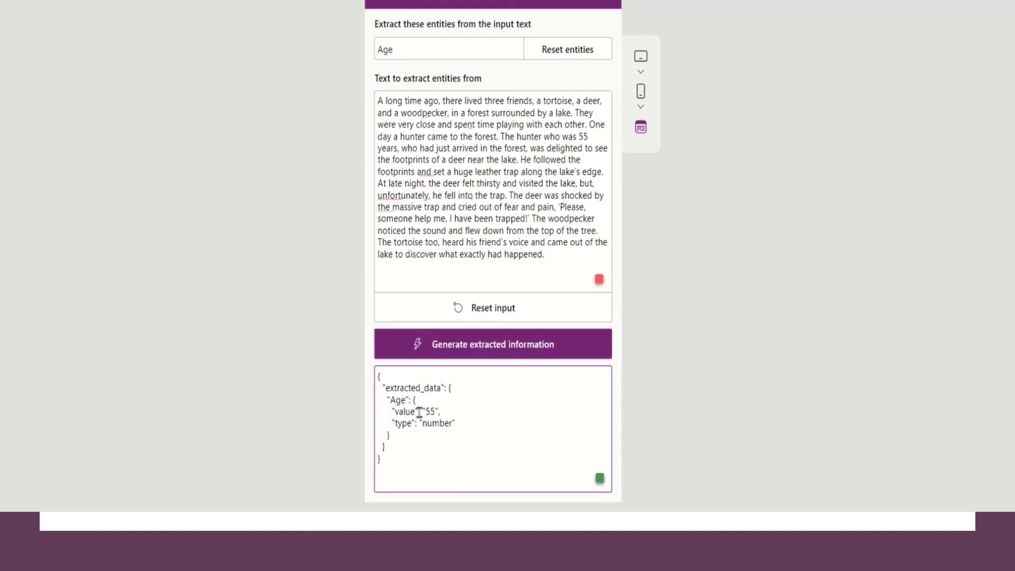
Step: Extend entities to 'Age, Animals' and regenerate: Age 55, Animals tortoise, deer, woodpecker
left_click(406, 56)
type(", A")
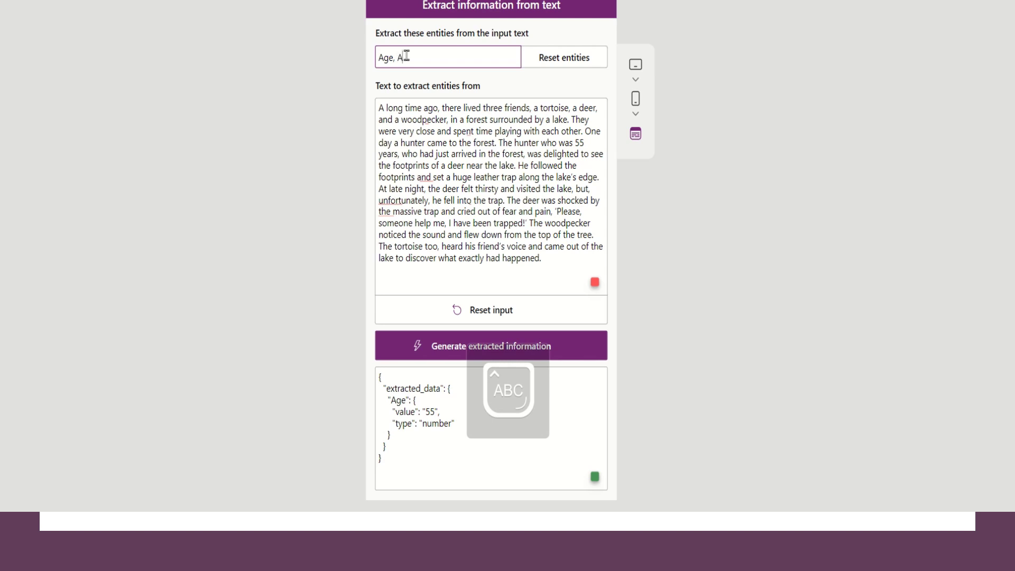
key("Caps_Lock")
type("g")
left_click(449, 349)
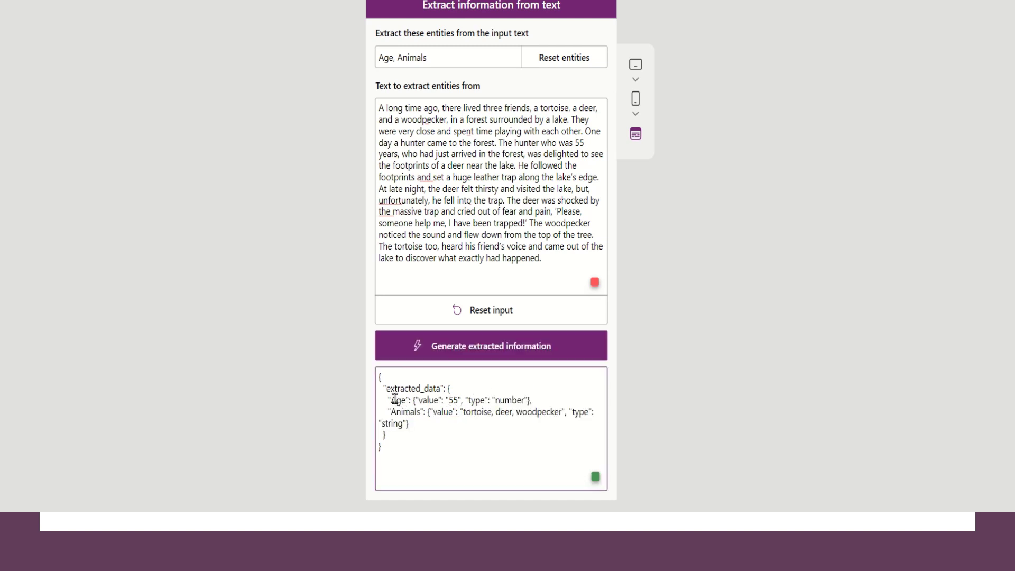
left_click_drag(395, 400, 552, 399)
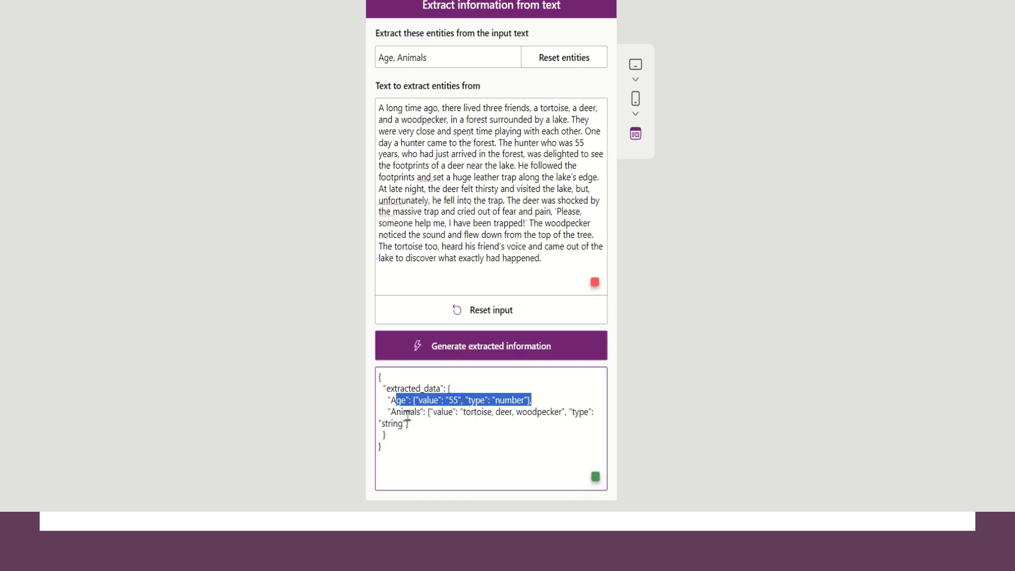
left_click_drag(390, 412, 592, 423)
left_click(538, 413)
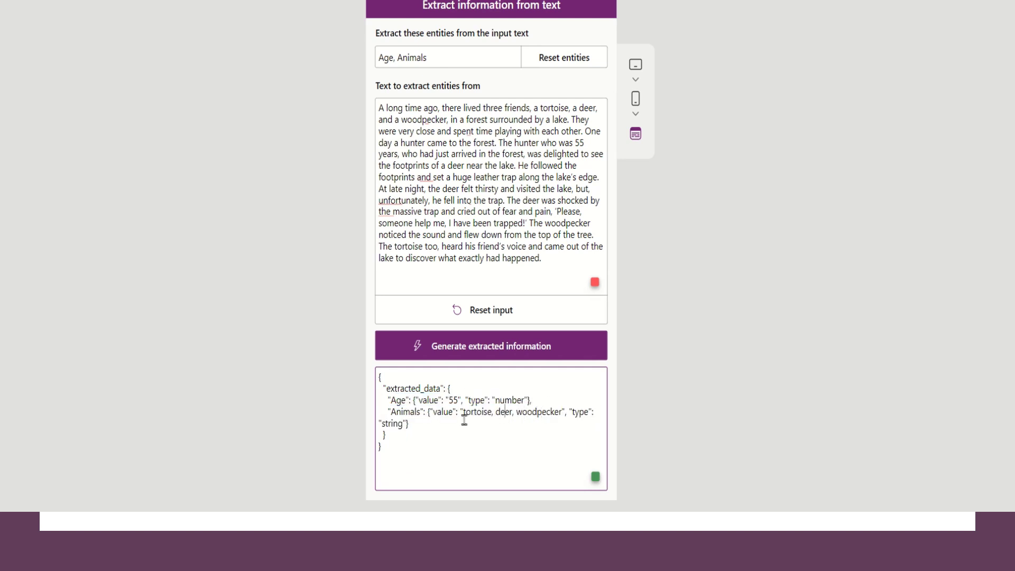
Step: Reset the entities field and the story input, leaving the JSON result displayed
left_click(562, 63)
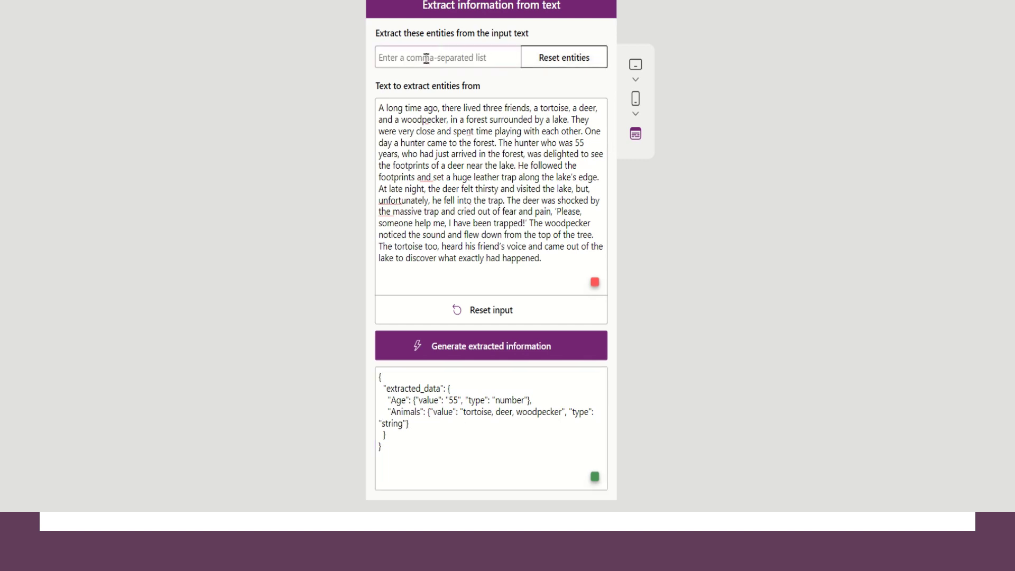
left_click(507, 314)
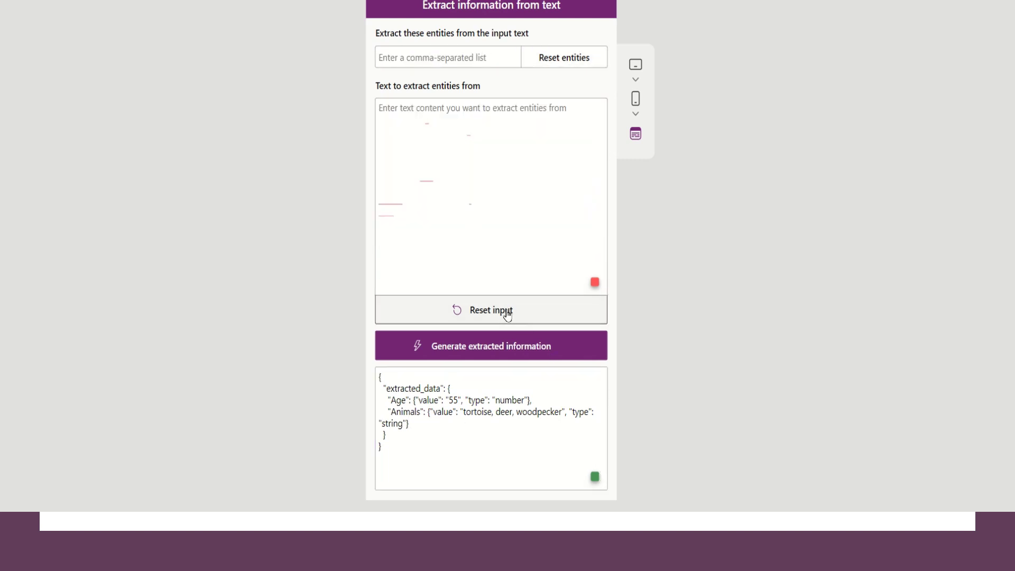